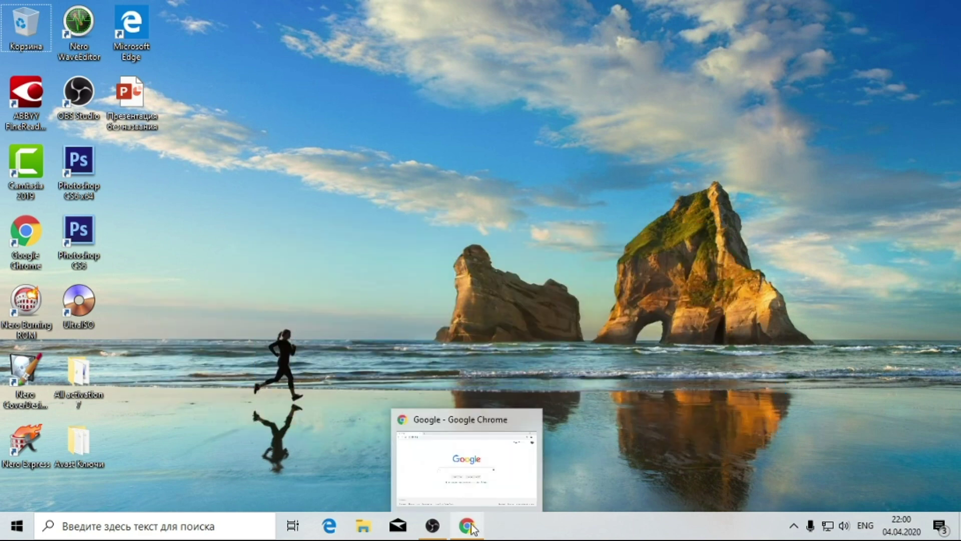
- Switch to Chrome and search Google for "скачать free cam 8"
click(470, 525)
click(368, 260)
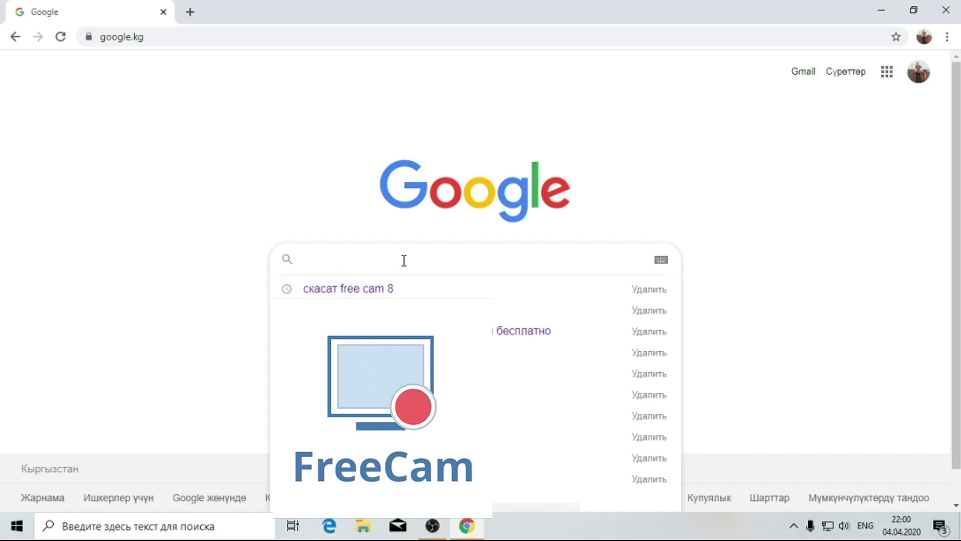
text(crf)
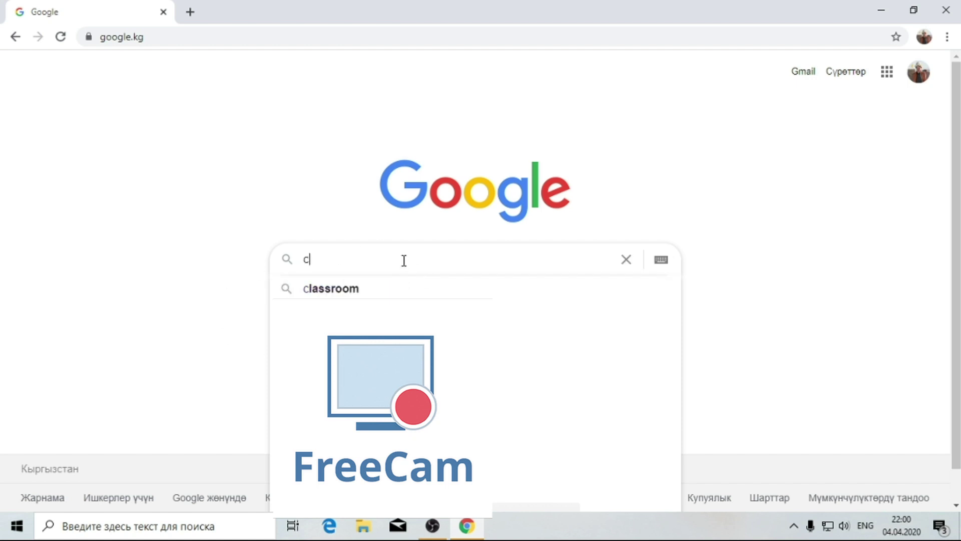
key(BackSpace)
key(BackSpace)
key(BackSpace)
key(alt+shift)
text(ск)
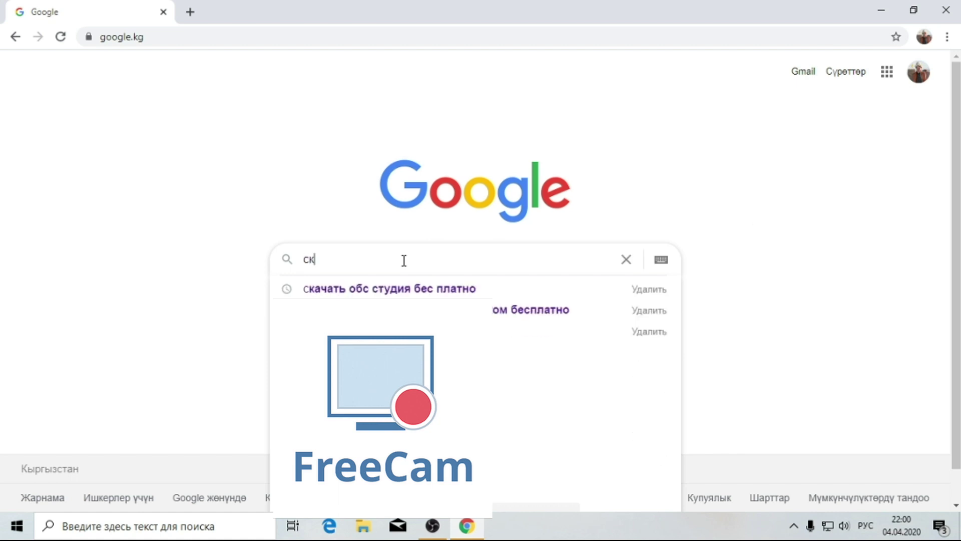
text(ачать)
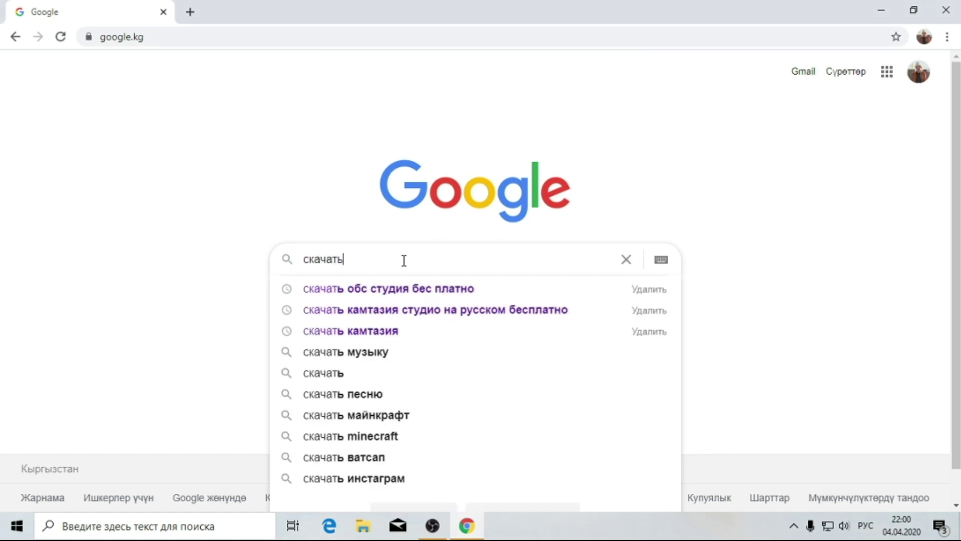
key(alt+shift)
text(e)
key(BackSpace)
text(f)
key(Down)
key(BackSpace)
key(BackSpace)
key(BackSpace)
key(BackSpace)
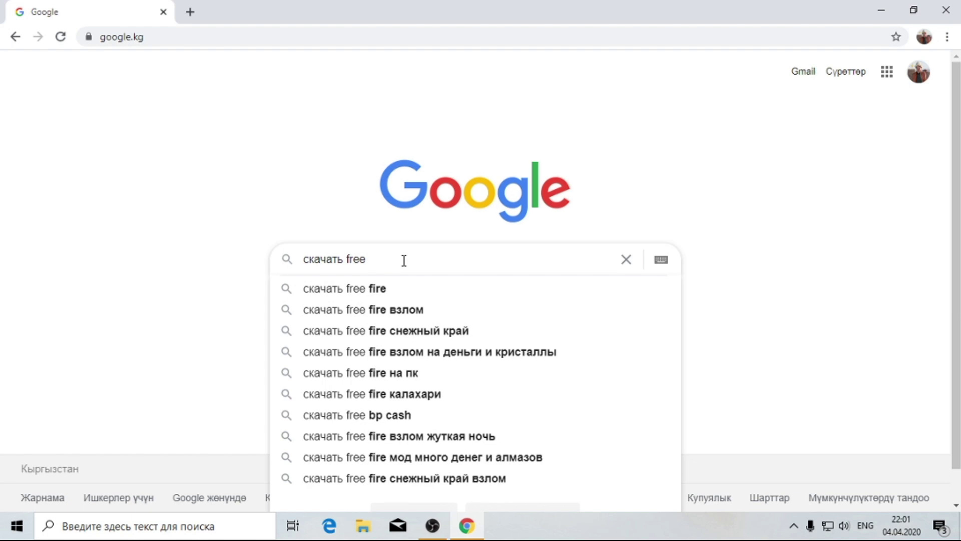
text(cam )
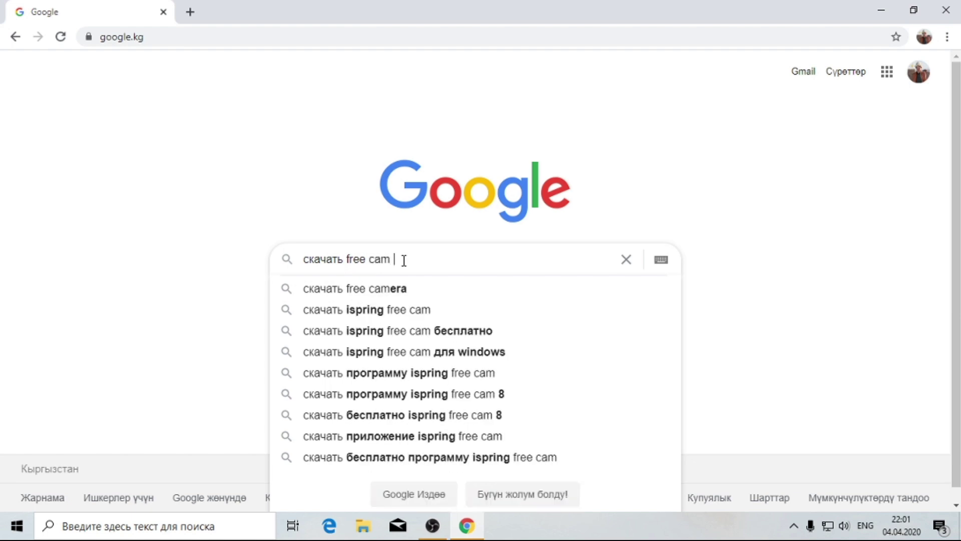
text(8)
key(Return)
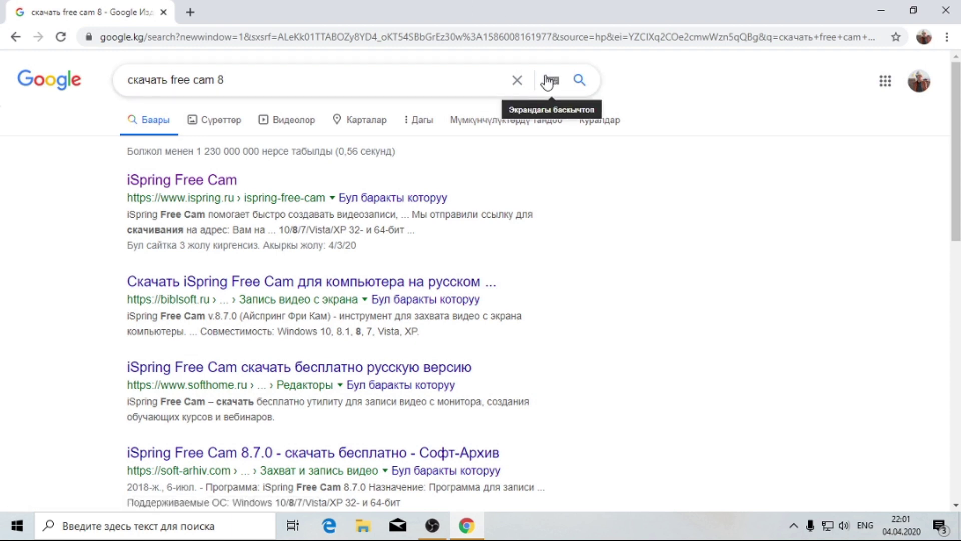
- Open the iSpring Free Cam search result and look over its download page
click(189, 181)
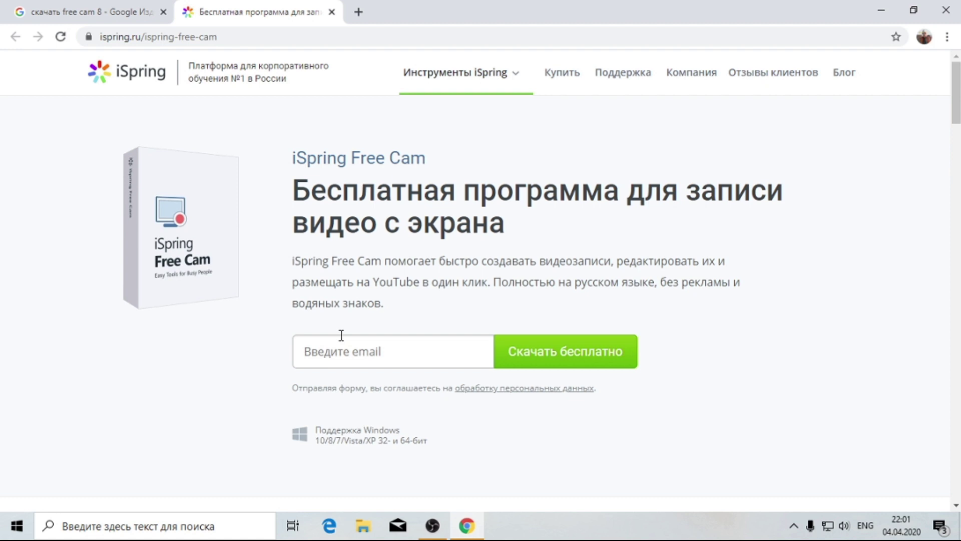
scroll(341, 335, down, 3)
scroll(341, 335, up, 3)
scroll(341, 335, down, 7)
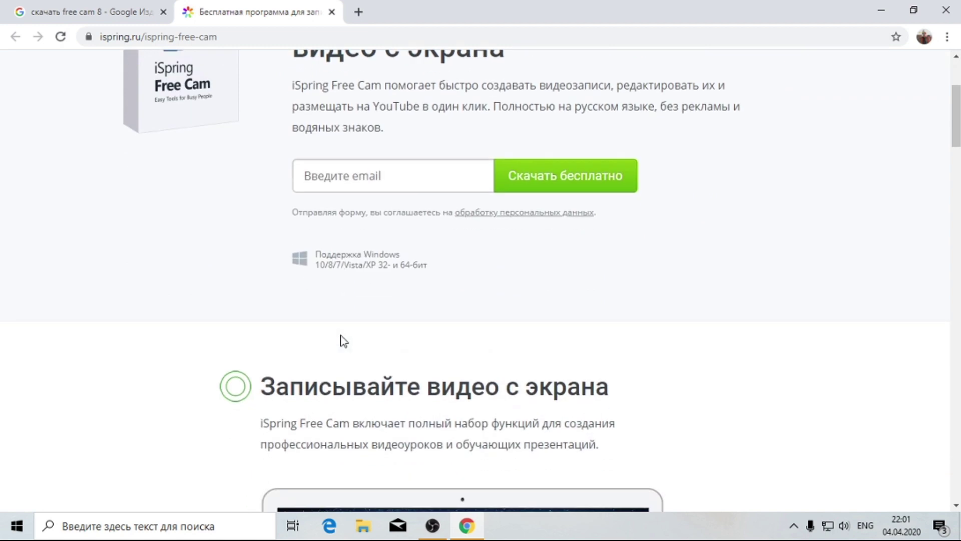
scroll(341, 334, up, 7)
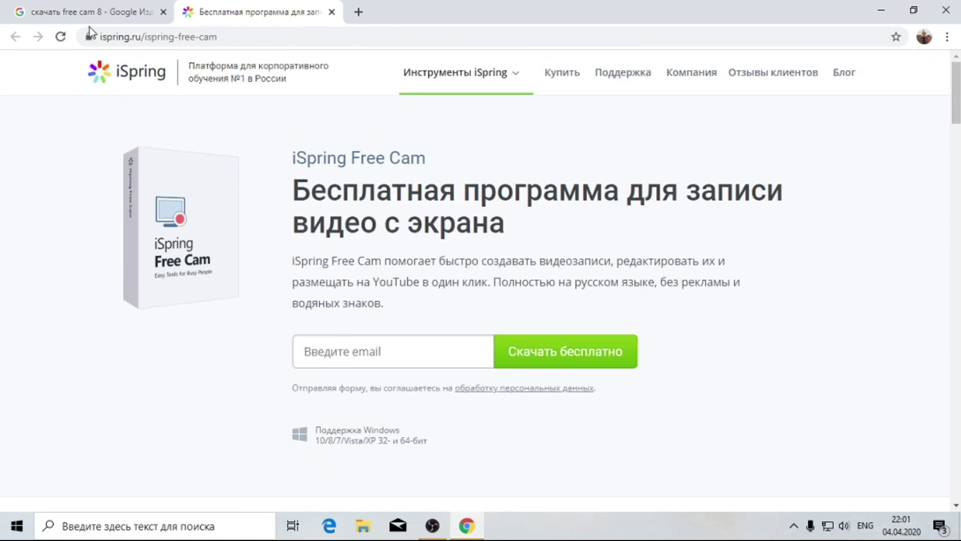
- Return to the Google results and open the ispring.ru iSpring Free Cam result in another tab
click(84, 7)
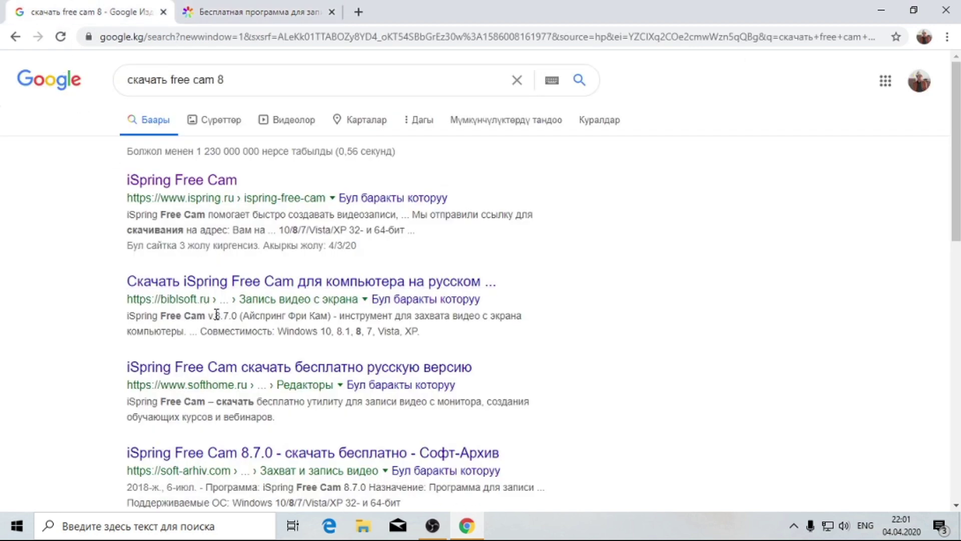
ctrl+scroll(219, 250, up, 2)
ctrl+scroll(219, 250, up, 2)
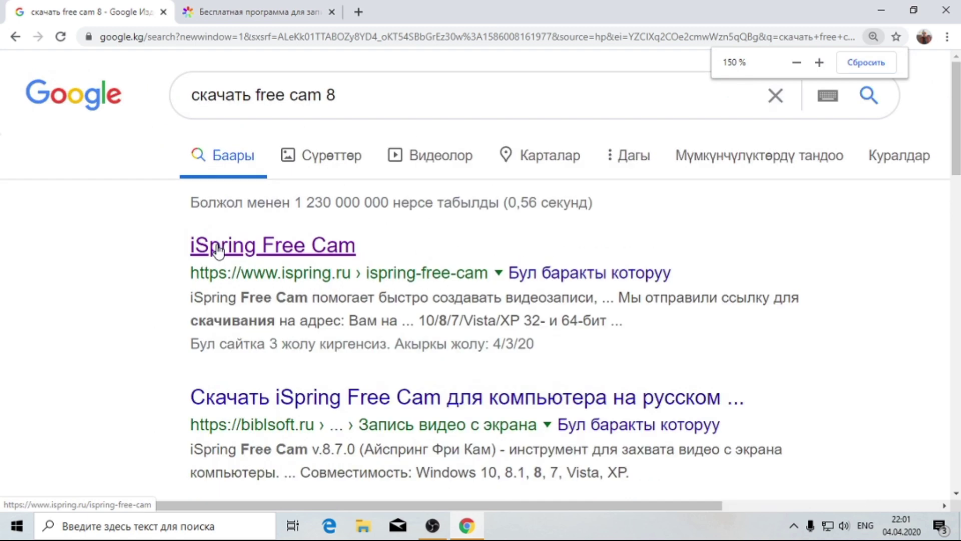
key(ctrl+0)
ctrl+scroll(217, 249, up, 4)
scroll(218, 251, up, 1)
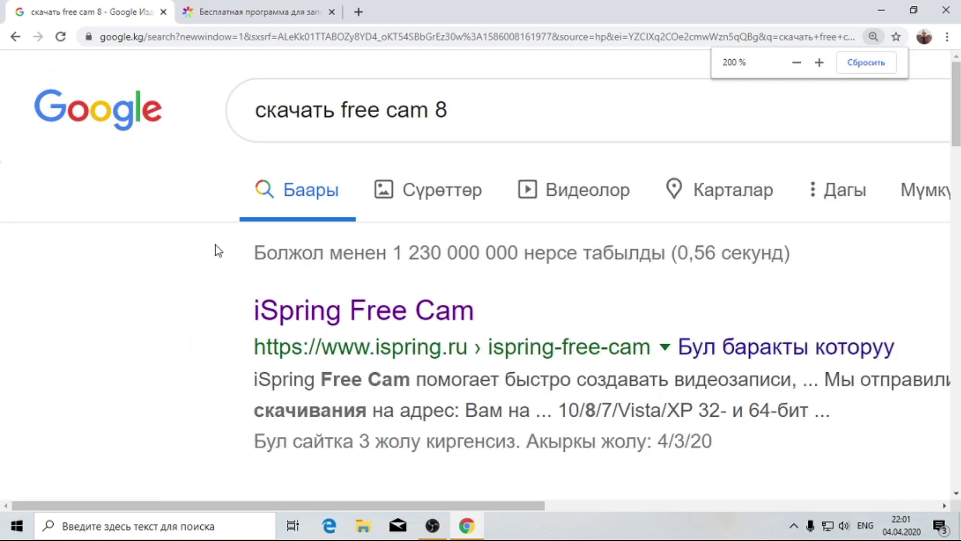
drag(476, 315, 250, 314)
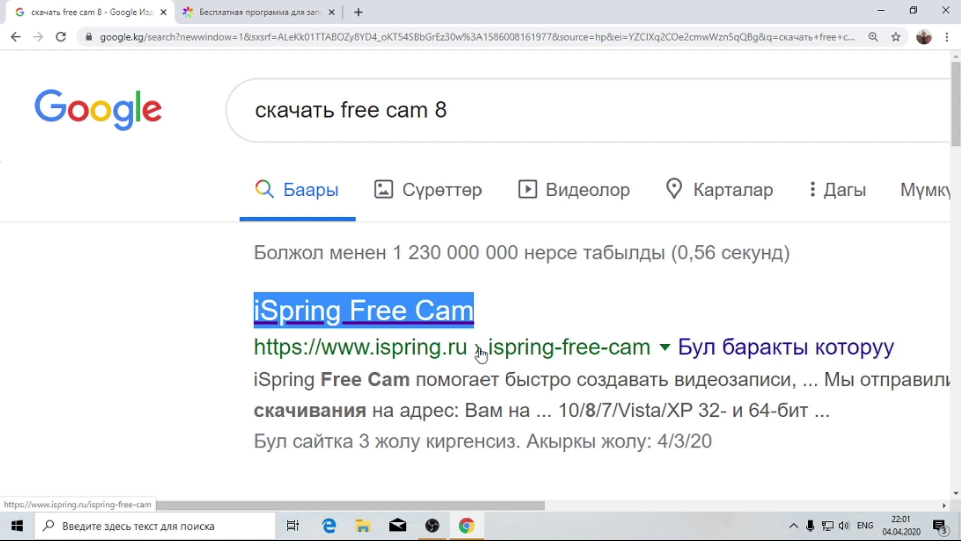
click(425, 348)
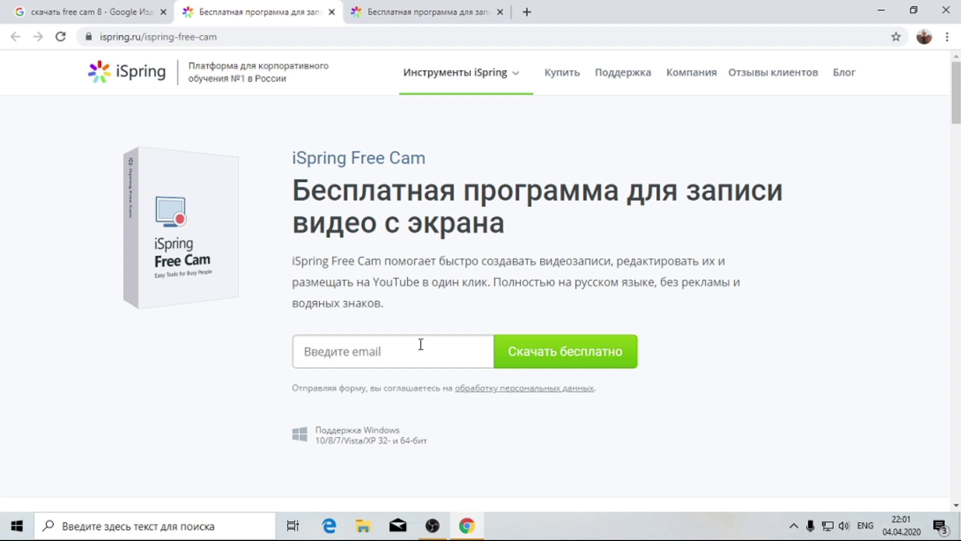
- Fill in the e-mail address in the download form and request the free iSpring Free Cam download
key(ctrl+minus)
key(ctrl+plus)
key(ctrl+plus)
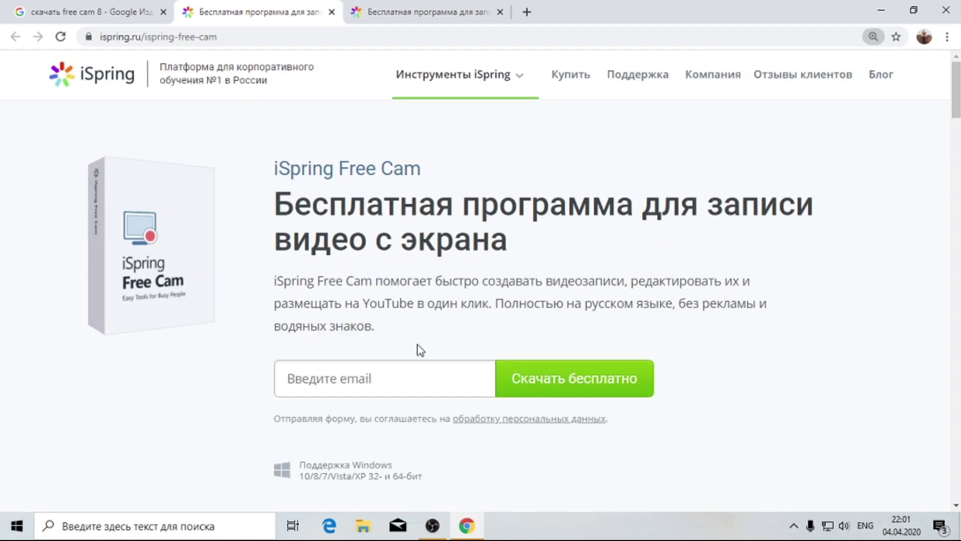
key(ctrl+minus)
click(407, 351)
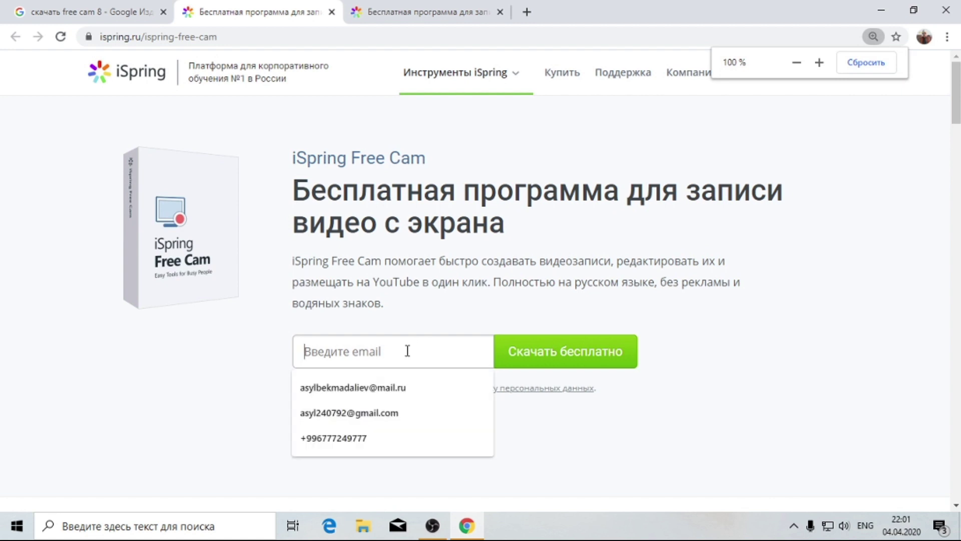
click(407, 350)
click(356, 348)
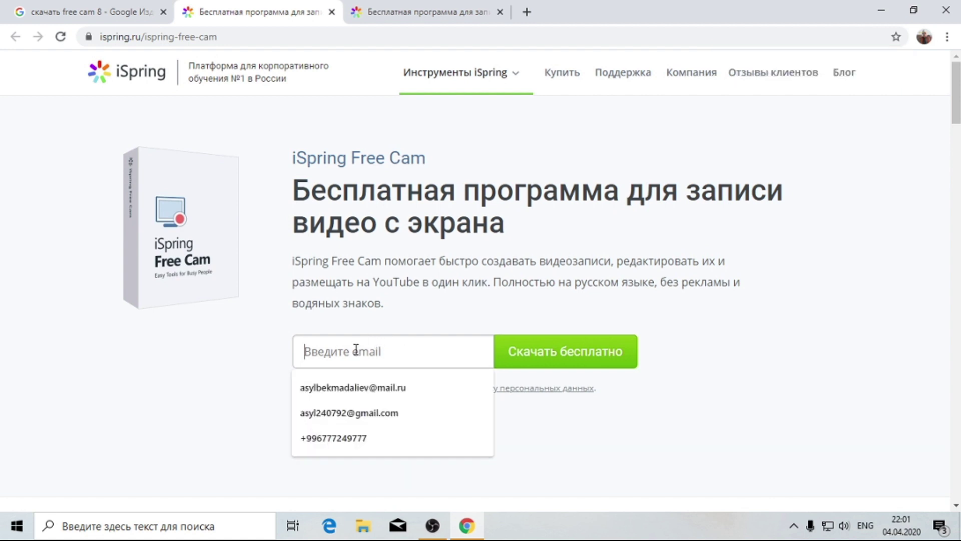
click(369, 418)
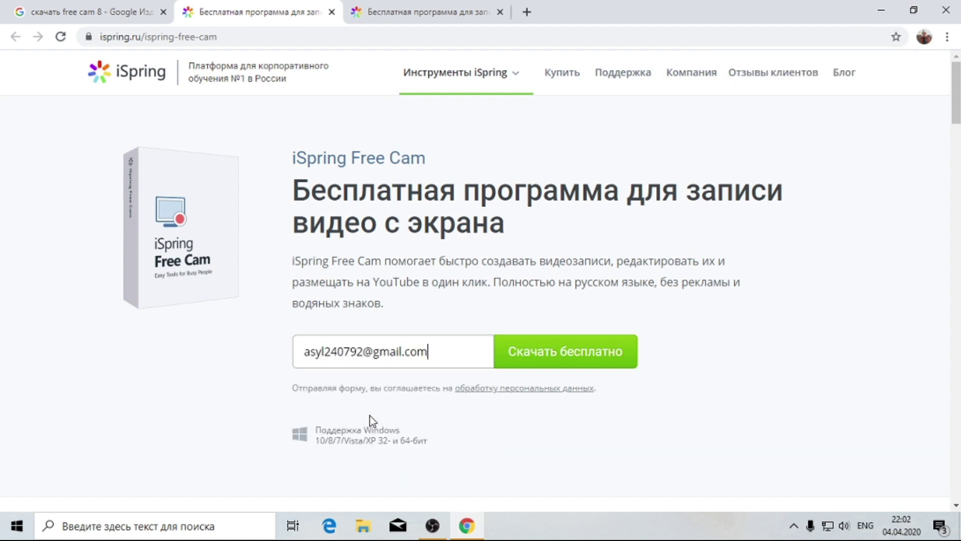
click(543, 361)
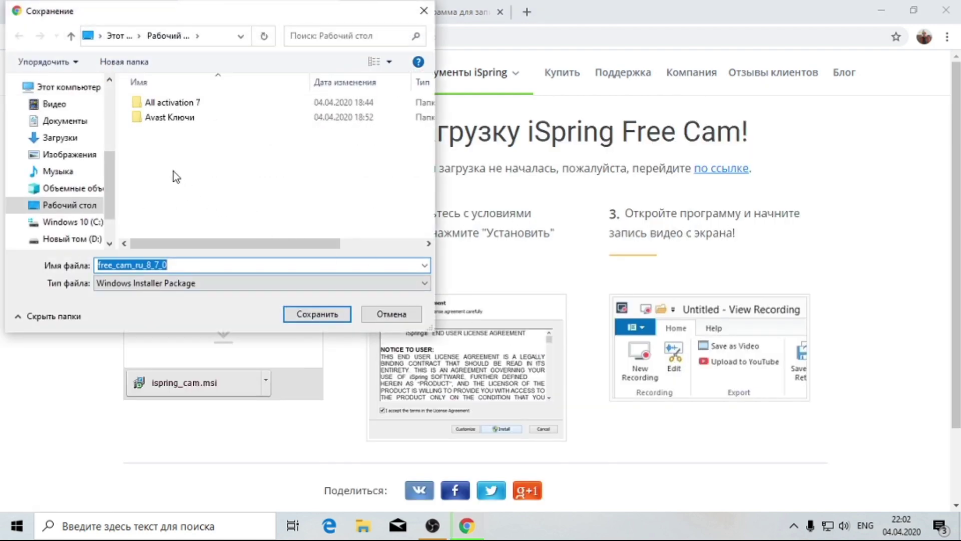
- Save the installer free_cam_ru_8_7_0 in the Загрузки folder
drag(231, 9, 266, 35)
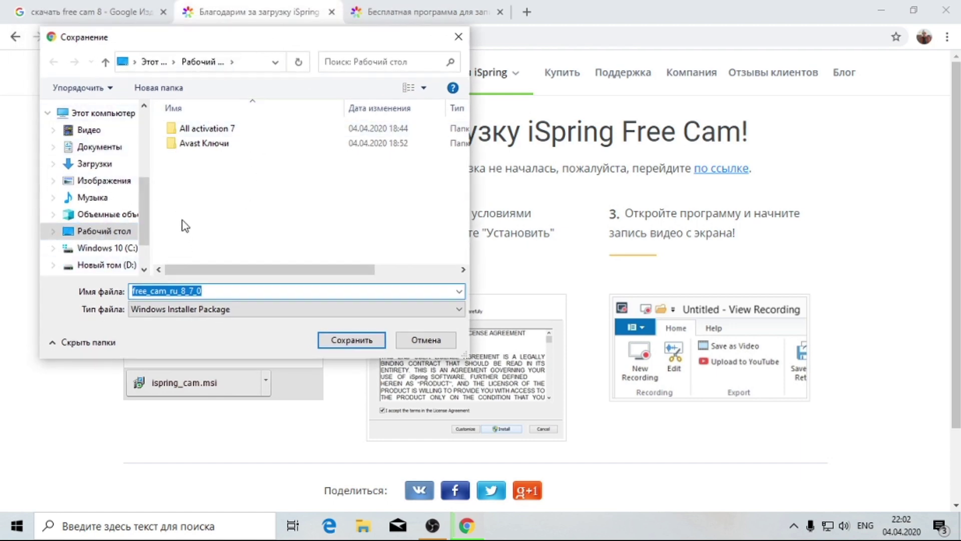
click(95, 164)
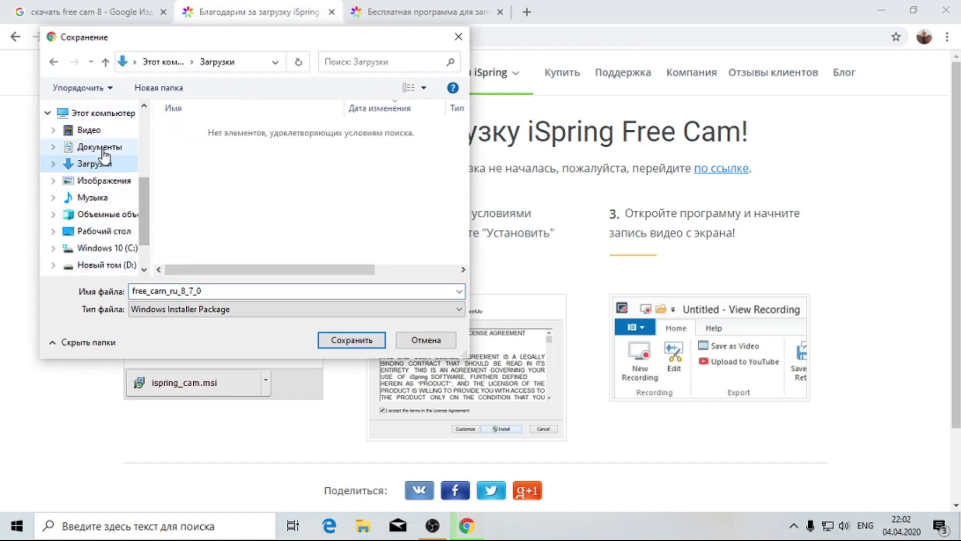
click(350, 344)
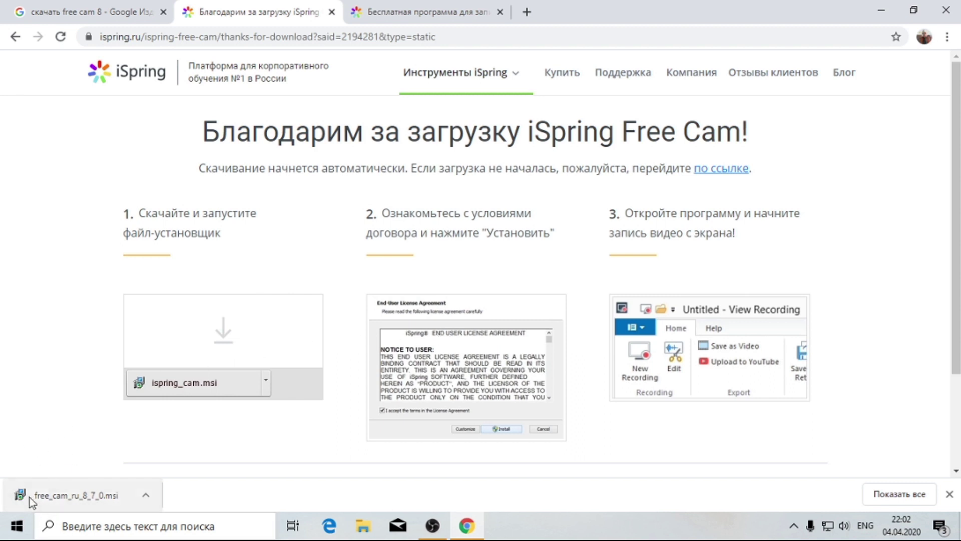
click(48, 497)
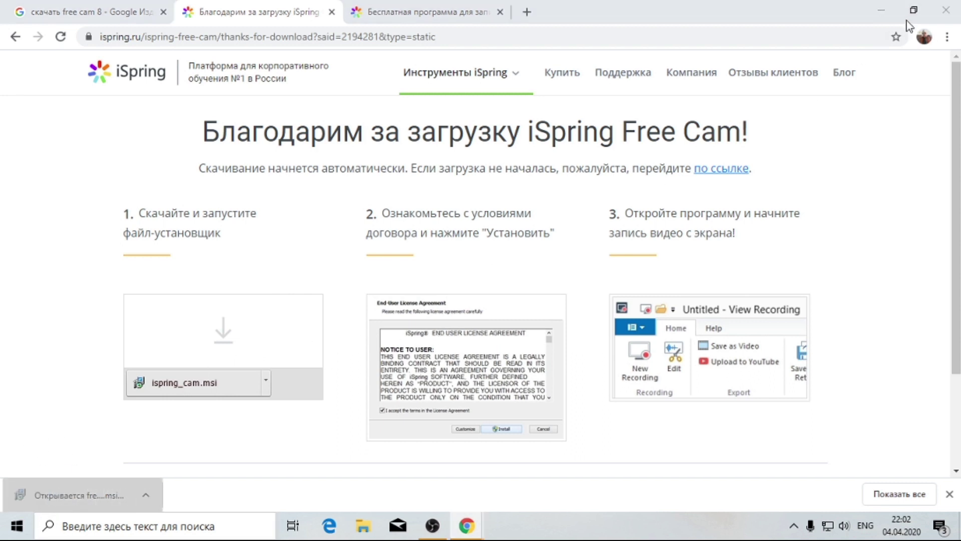
click(882, 10)
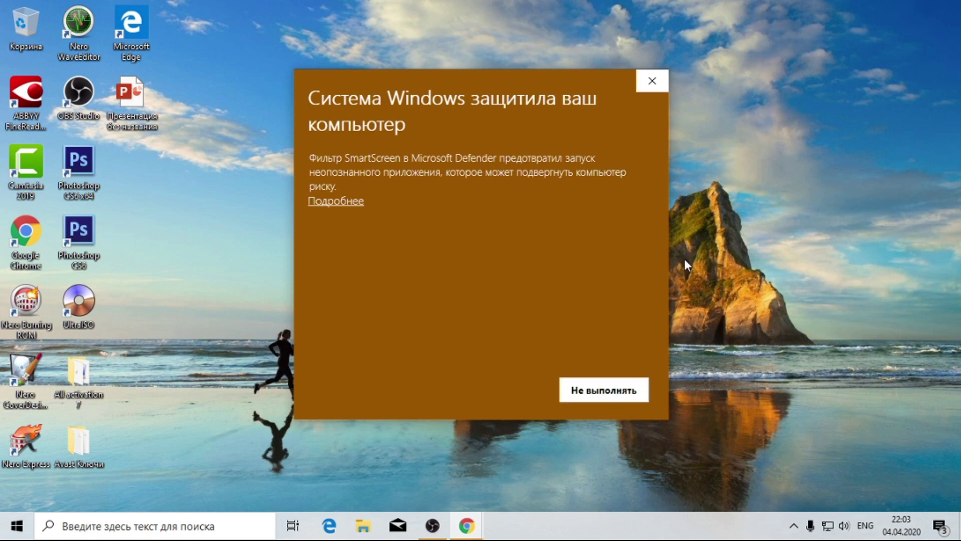
click(611, 390)
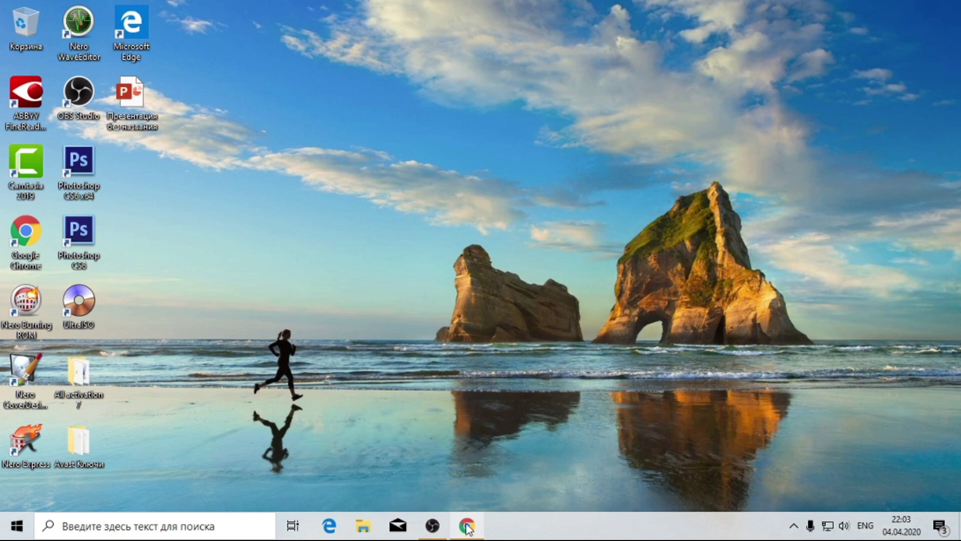
- Return to Chrome, open its list of downloaded files and show free_cam_ru_8_7_0 in its folder
mouse_move(467, 527)
click(461, 468)
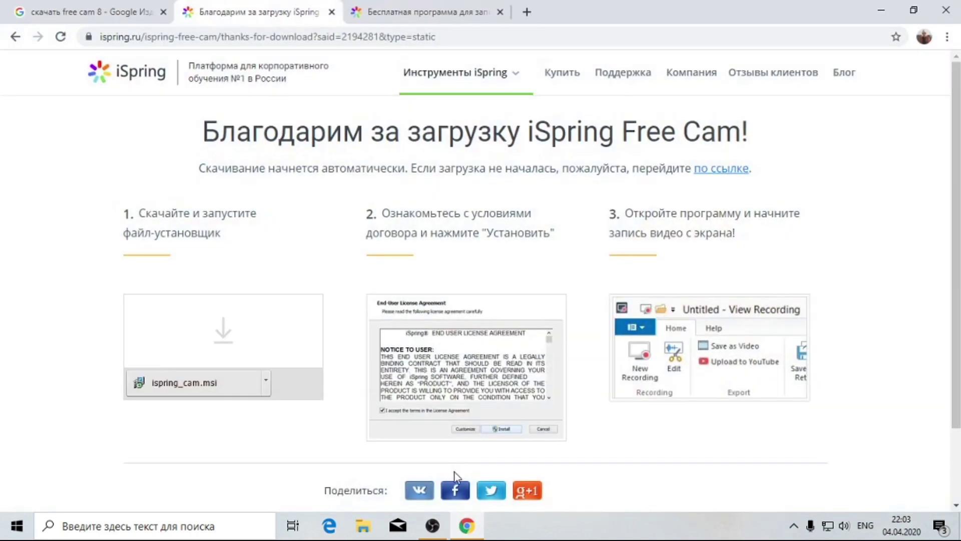
click(947, 38)
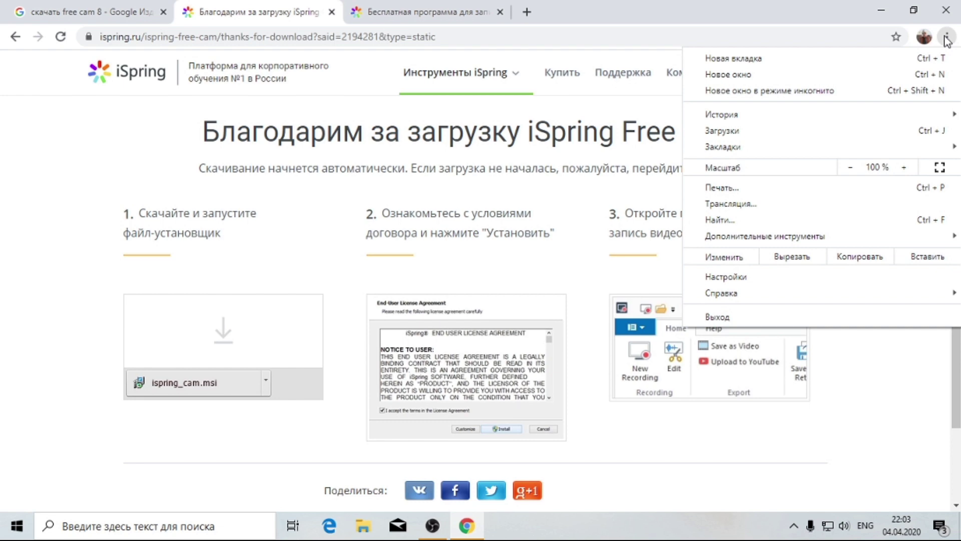
click(834, 136)
click(353, 202)
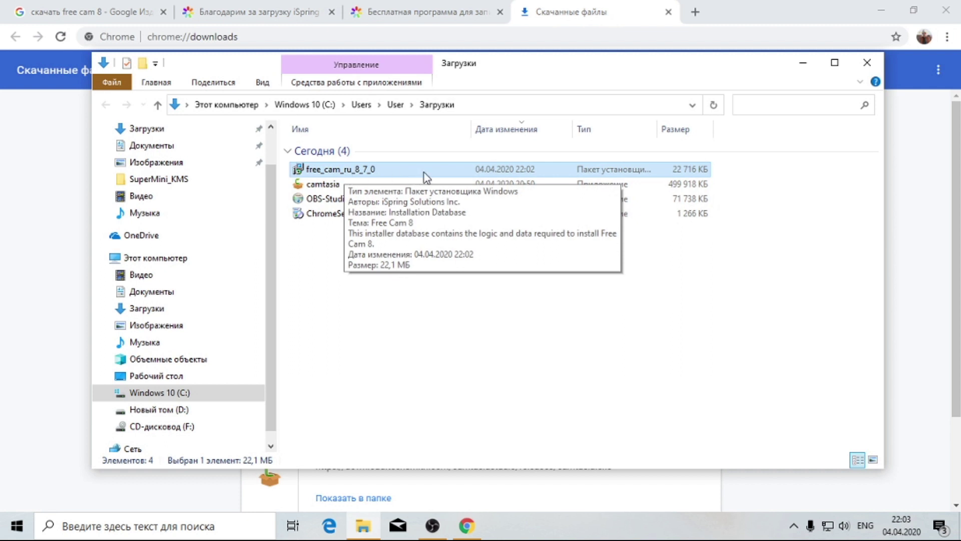
click(333, 250)
- Run the free_cam_ru_8_7_0 installer and allow it through the SmartScreen warning anyway
double_click(362, 170)
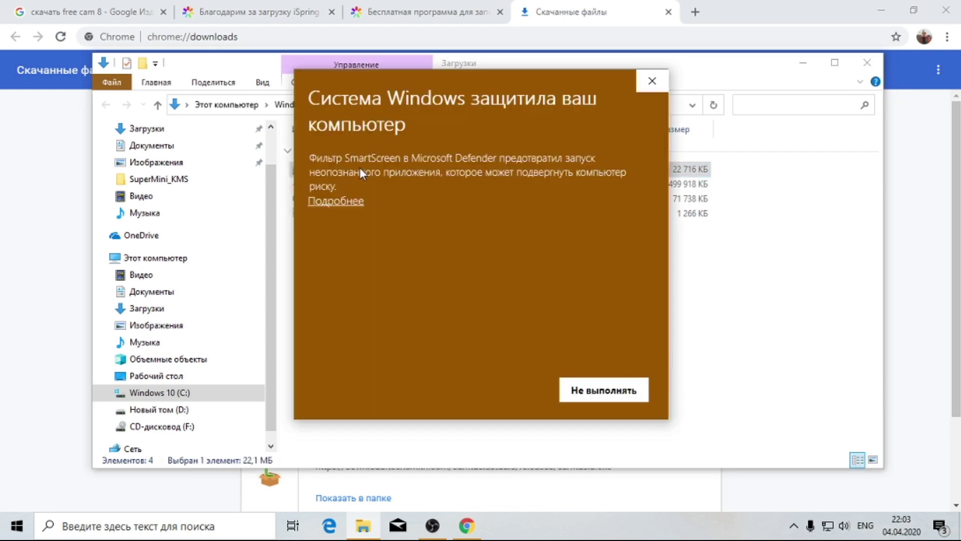
click(349, 202)
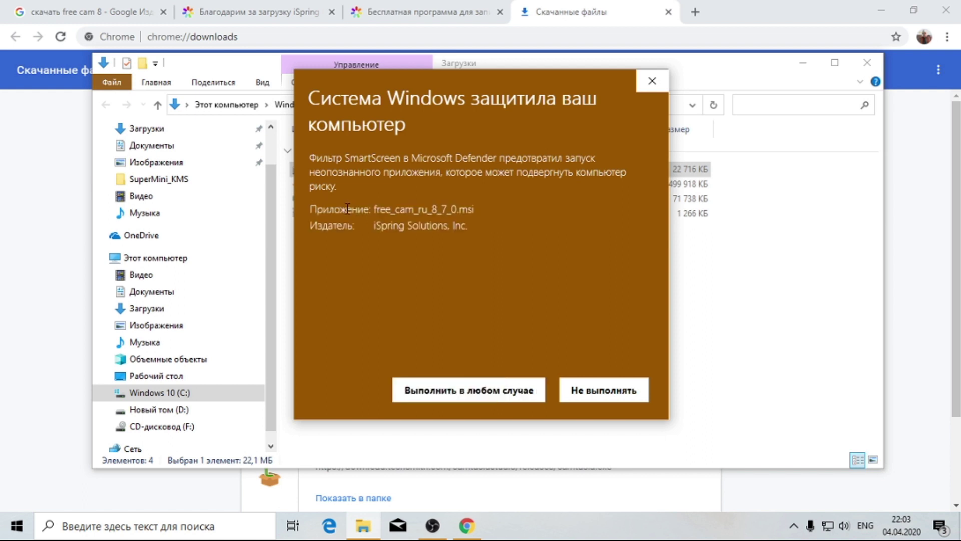
click(478, 392)
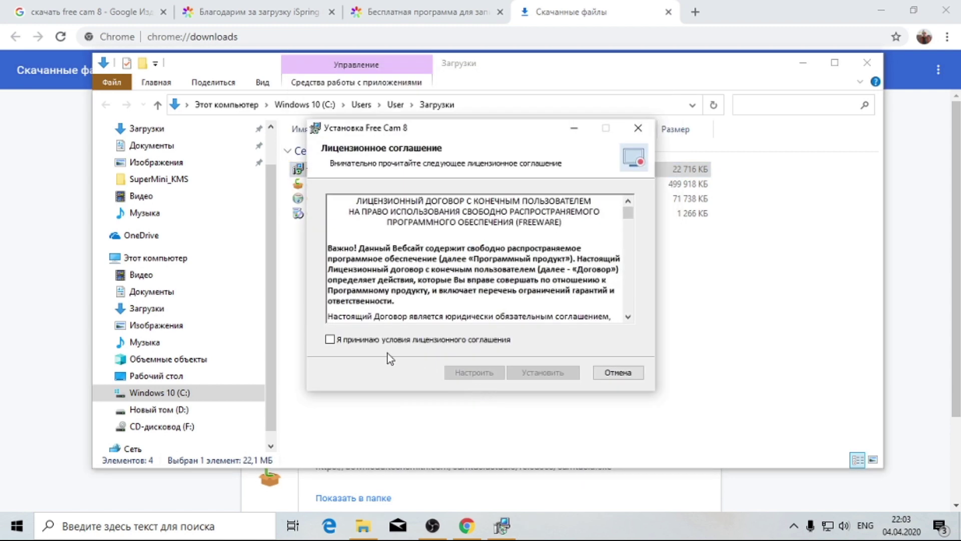
- Accept the licence agreement and install Free Cam 8, completing the setup wizard
click(353, 340)
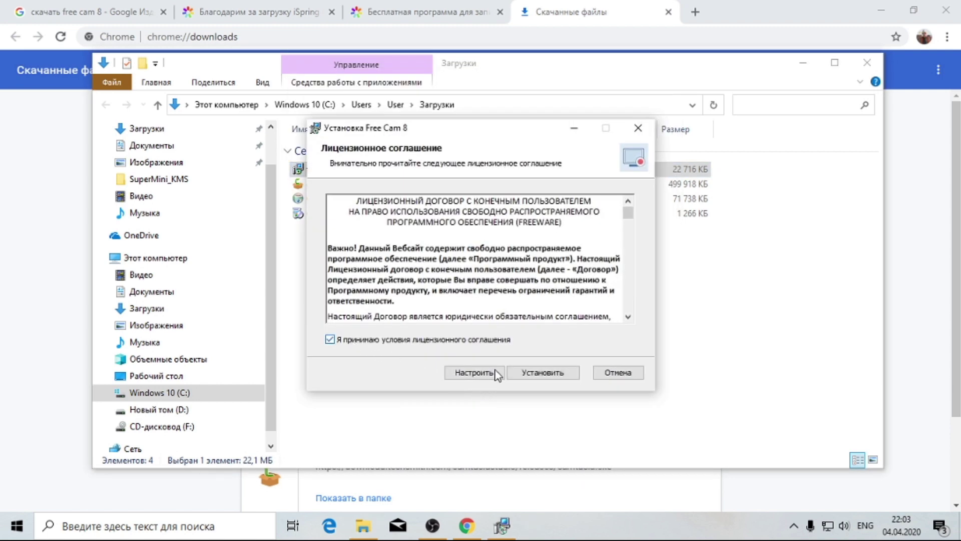
click(534, 374)
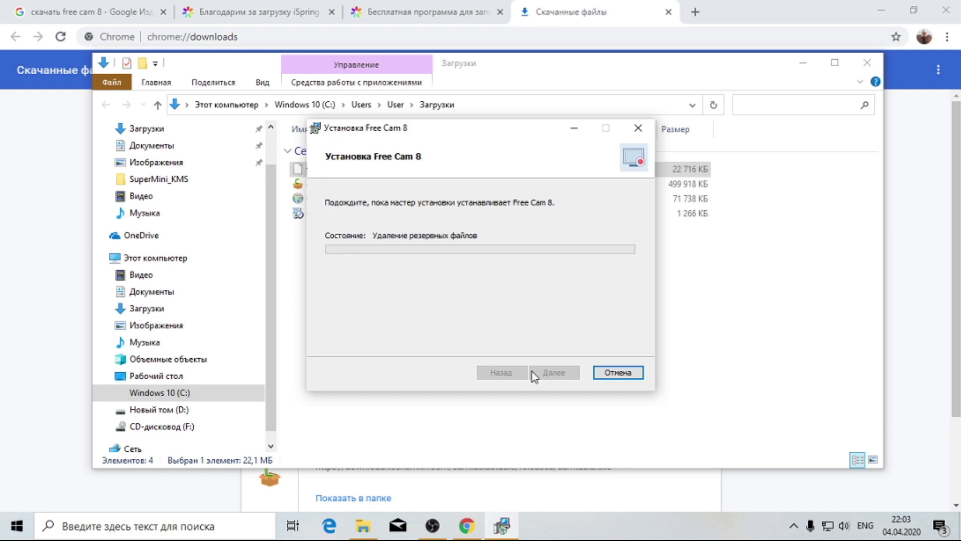
click(534, 374)
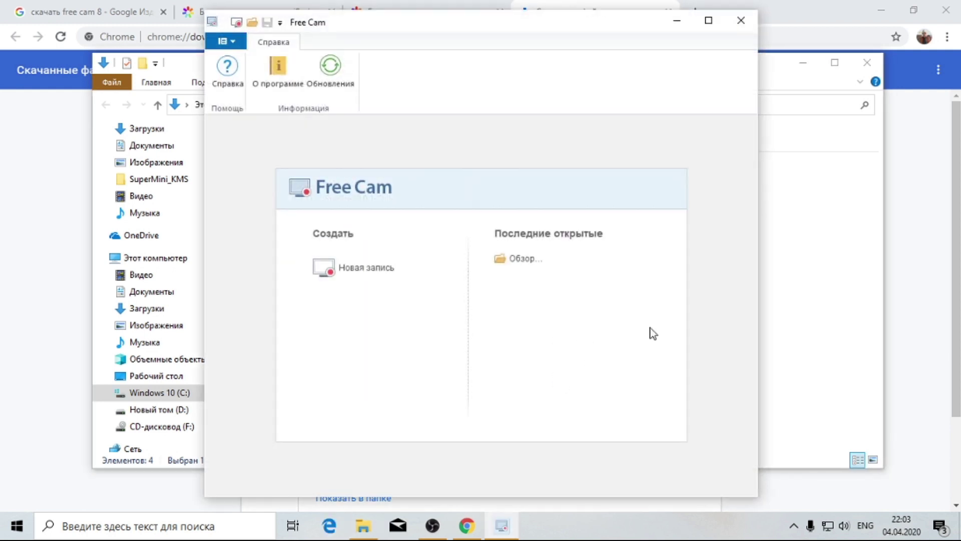
- Close the File Explorer and Chrome windows, and close Free Cam to return to the desktop
click(872, 60)
click(946, 10)
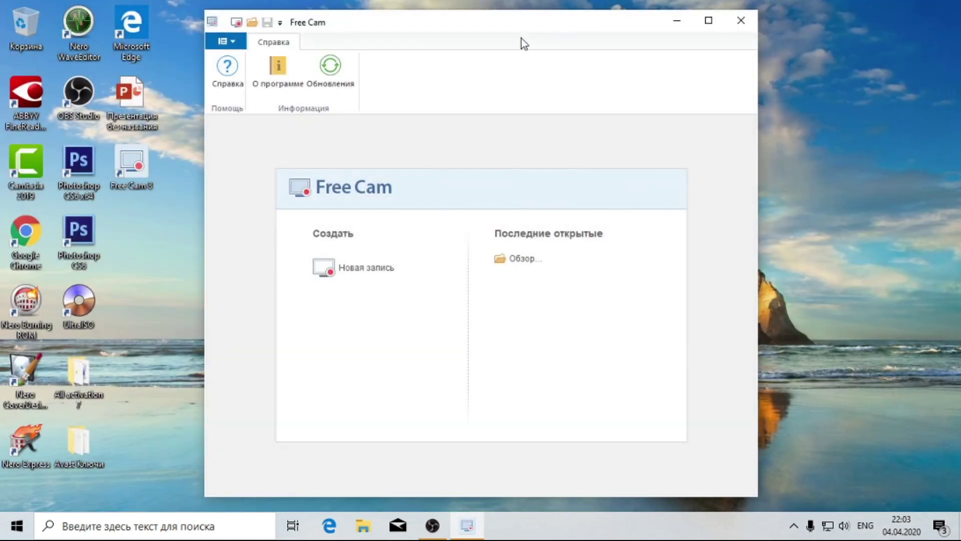
drag(395, 30, 440, 35)
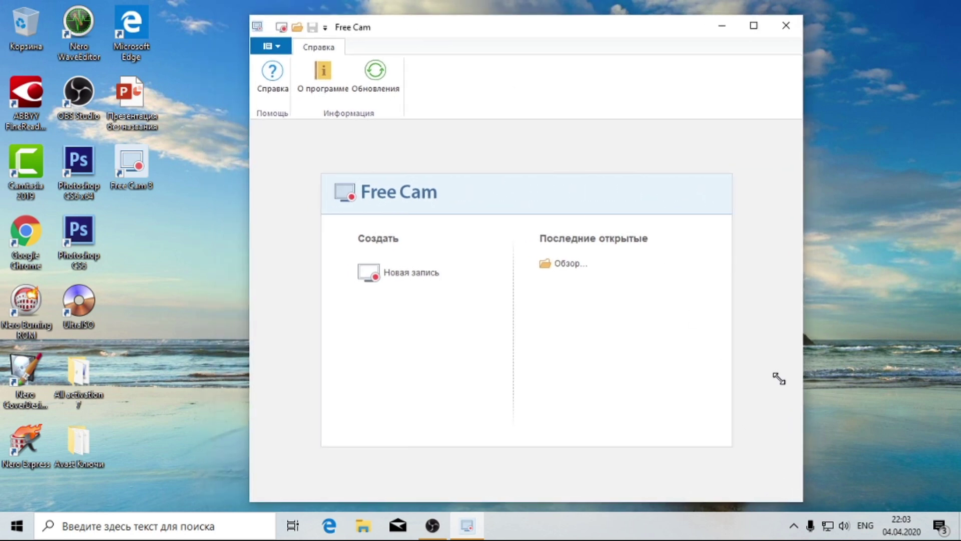
drag(802, 376, 814, 369)
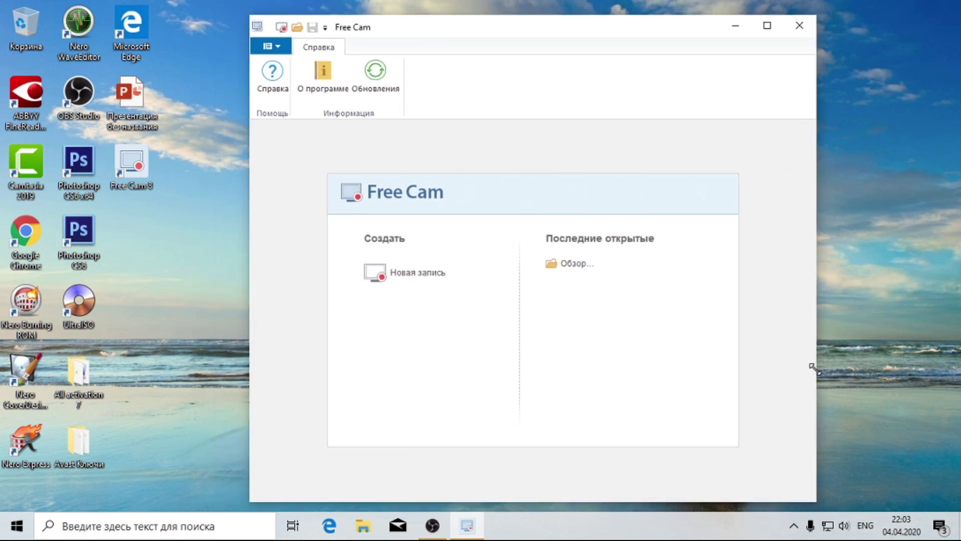
click(798, 36)
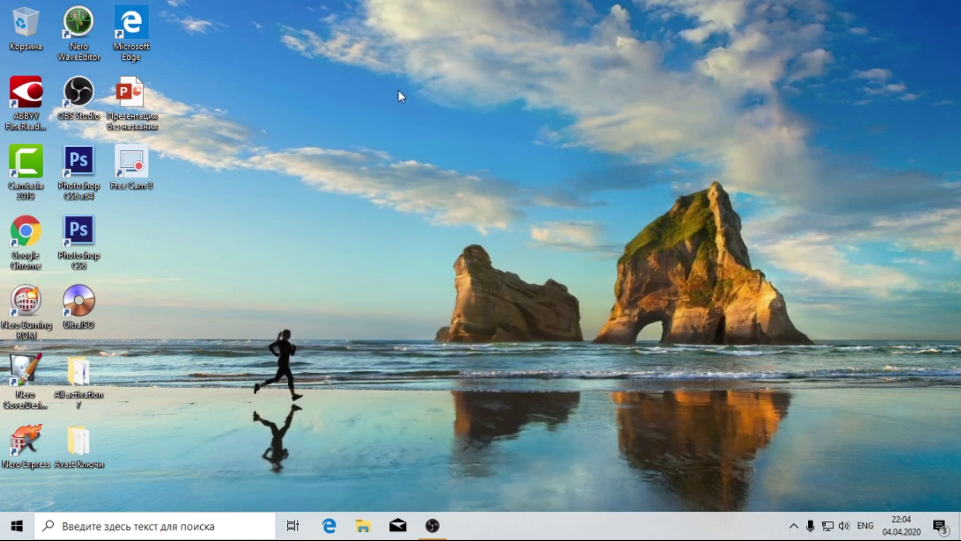
- Start Free Cam 8 from its desktop shortcut and maximize its window
drag(210, 208, 105, 138)
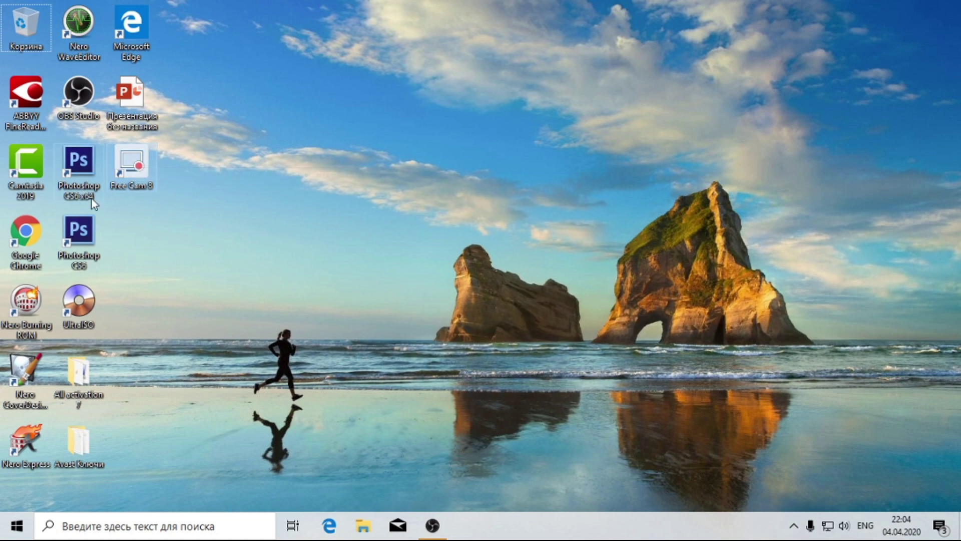
double_click(136, 172)
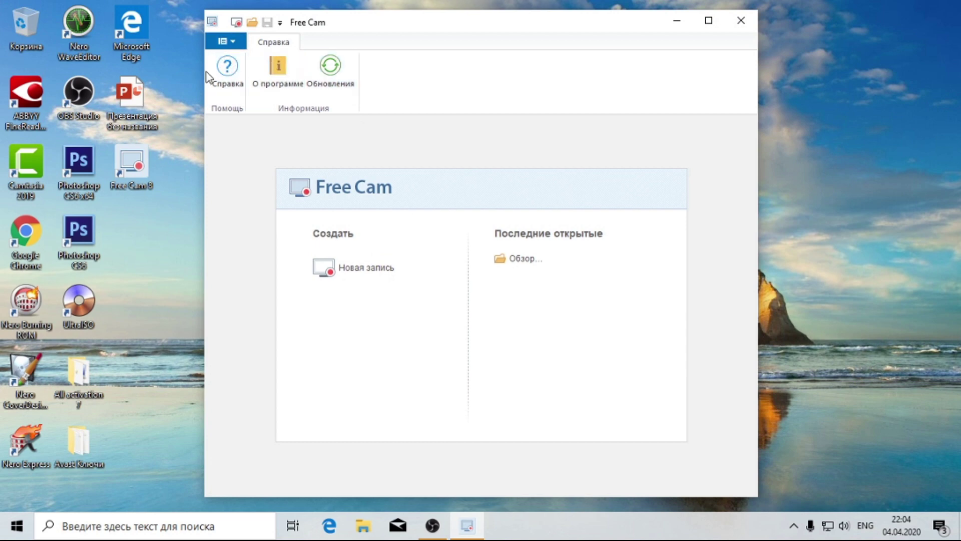
click(709, 21)
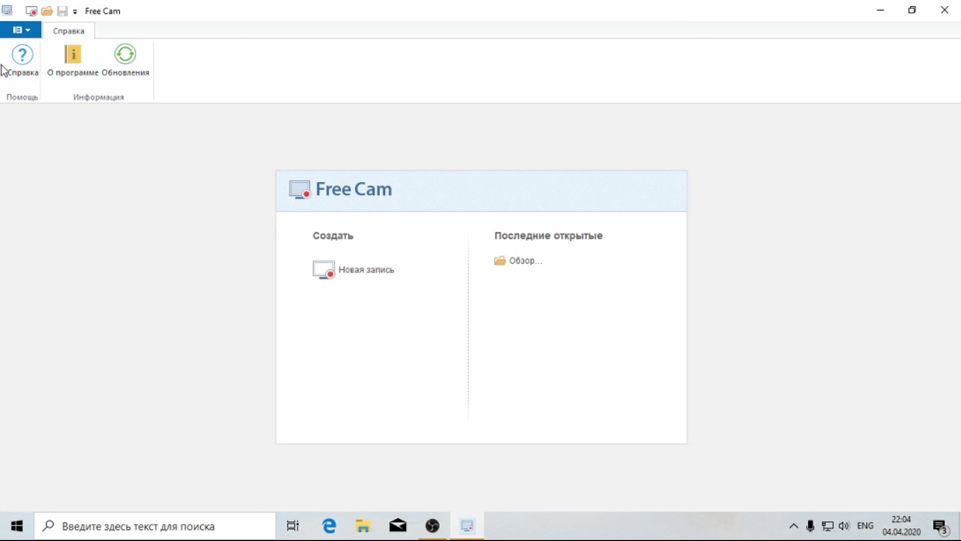
- View the dialog for opening an existing Free Cam project and dismiss it without choosing a file
click(25, 32)
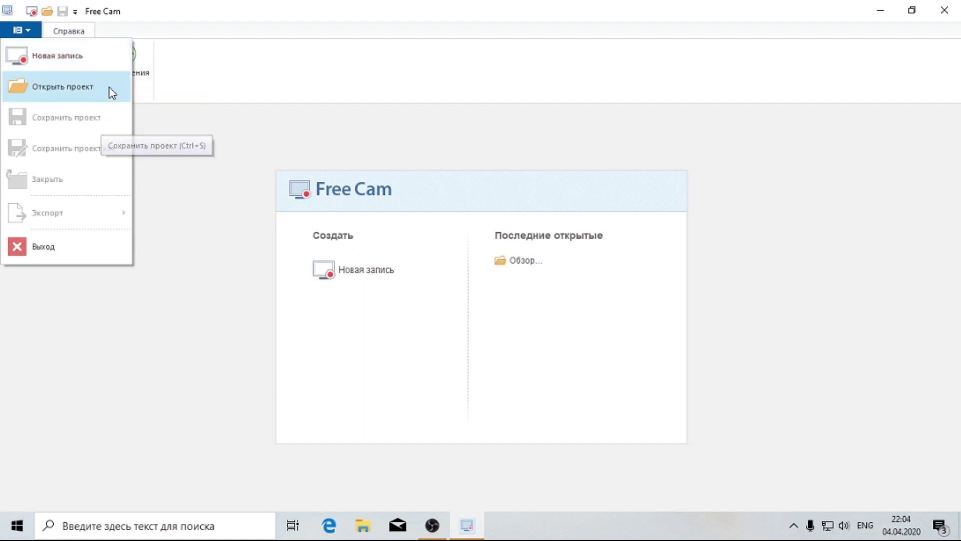
click(71, 90)
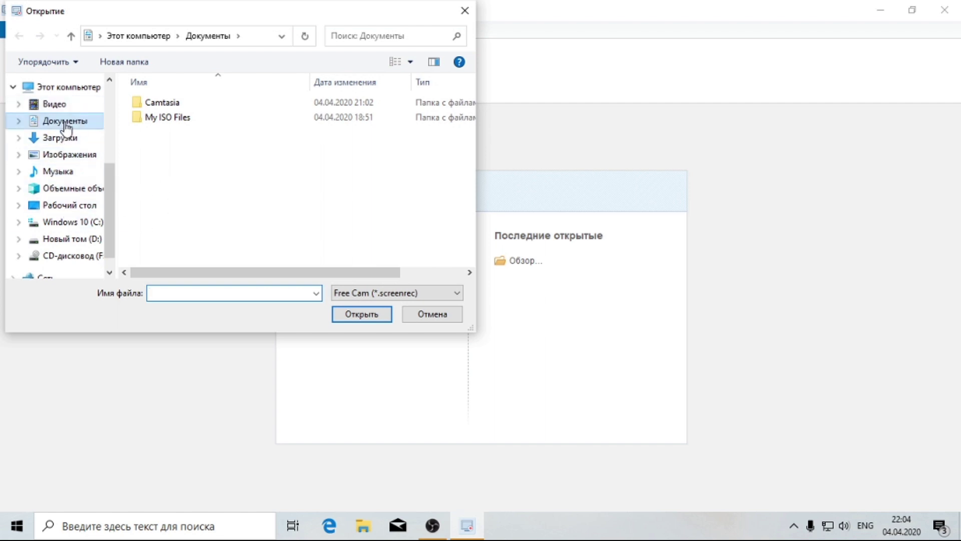
click(423, 317)
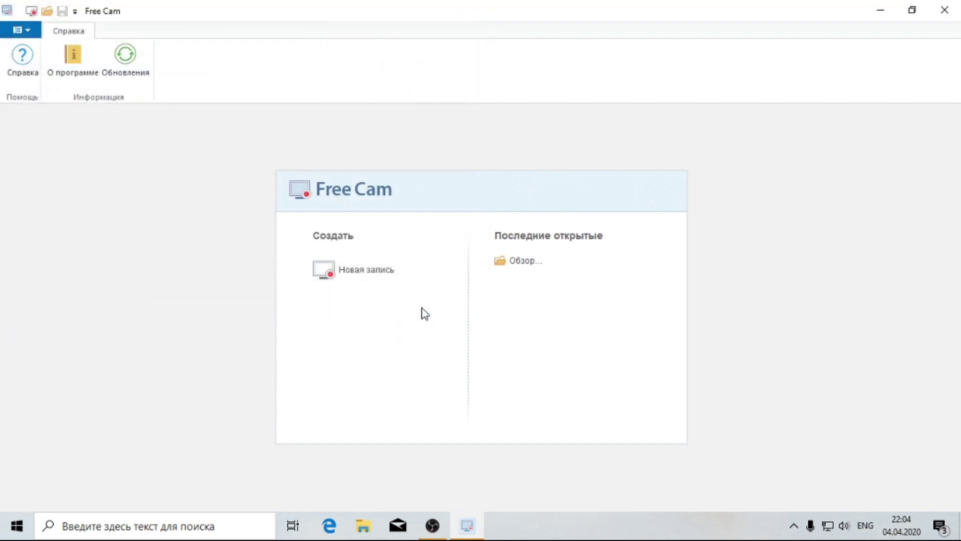
- View the information about the program and check for updates, closing both windows
click(90, 58)
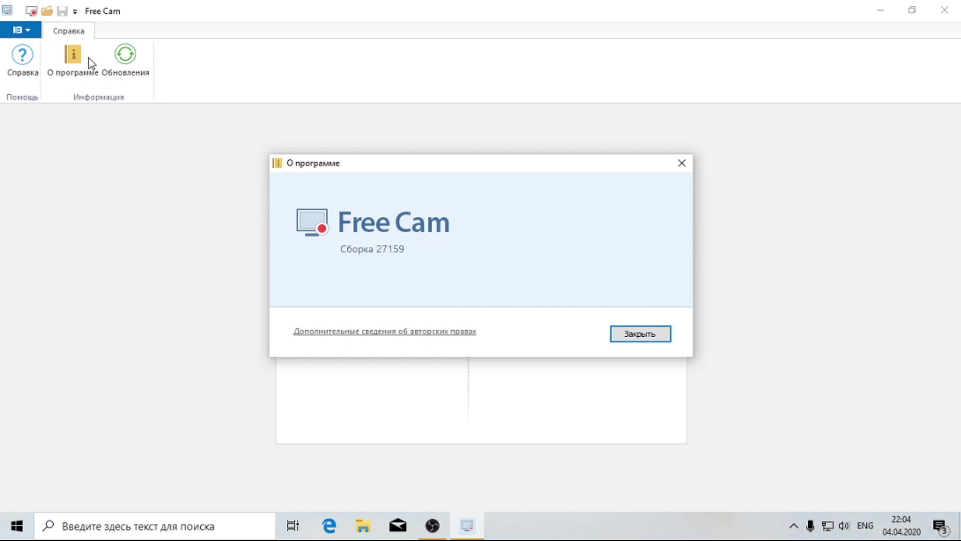
click(643, 335)
click(137, 65)
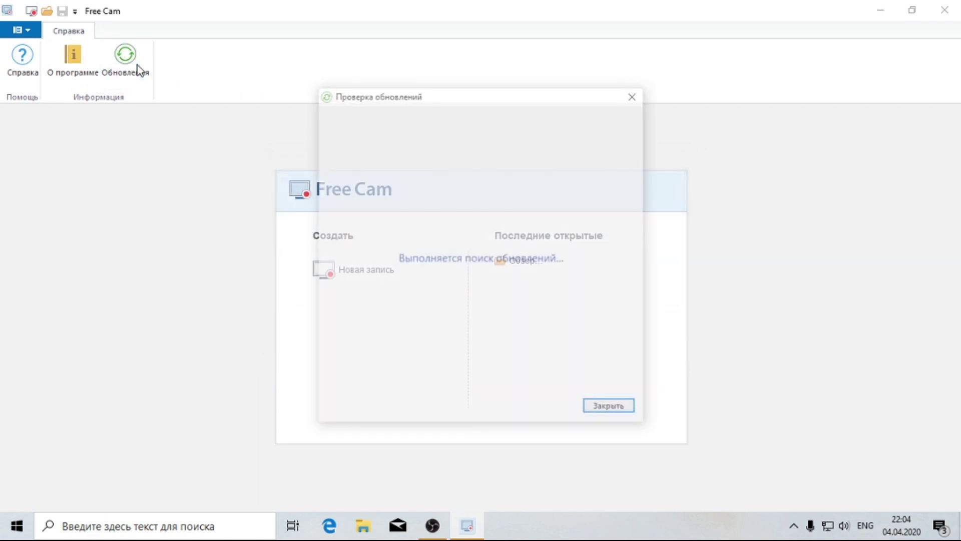
click(613, 410)
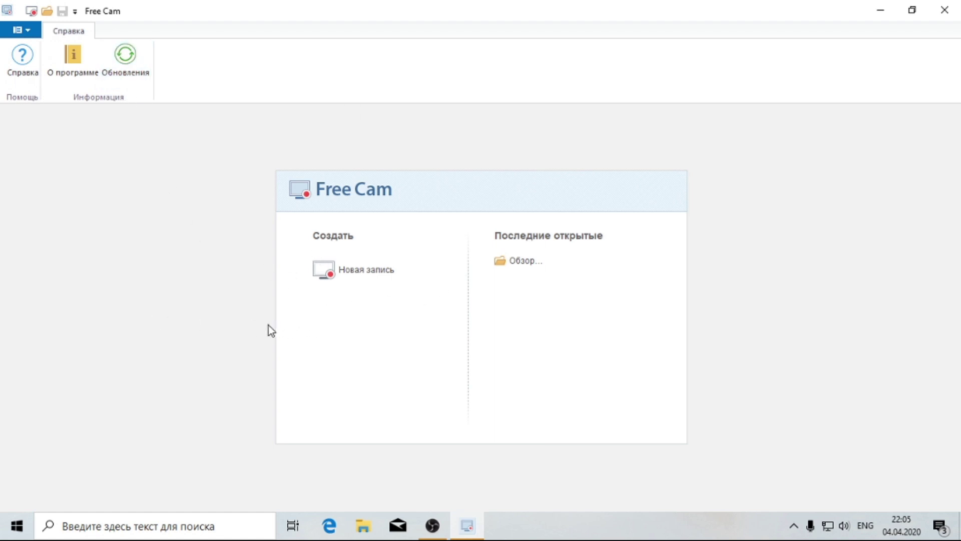
- Set up a new screen recording and turn on microphone capture
click(370, 273)
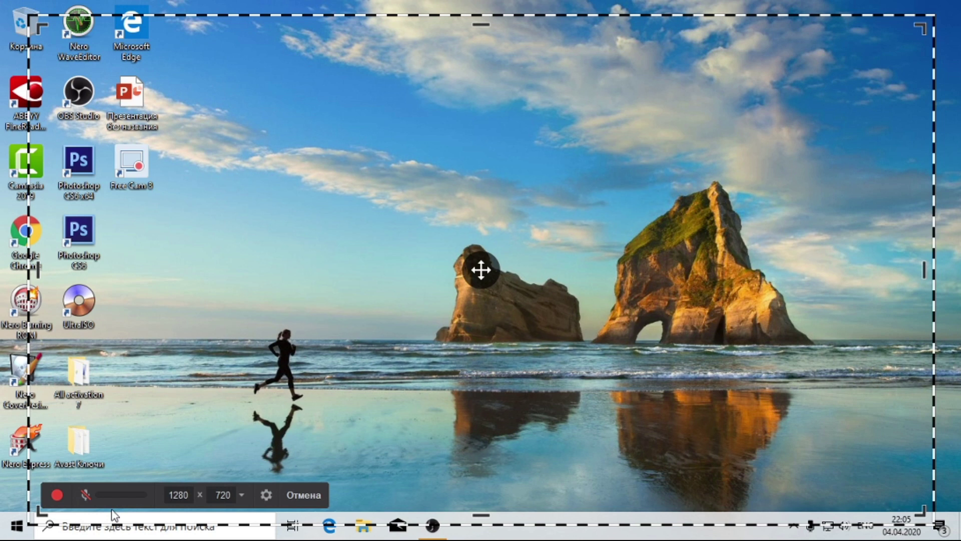
click(85, 494)
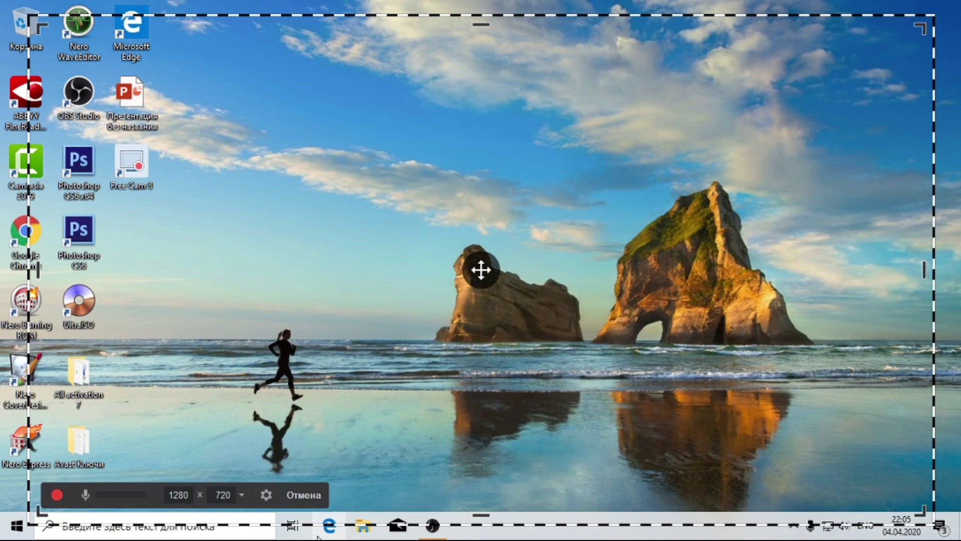
- Open the recording settings, go through the finish and cancel hotkeys, and raise the microphone volume almost to maximum
click(267, 494)
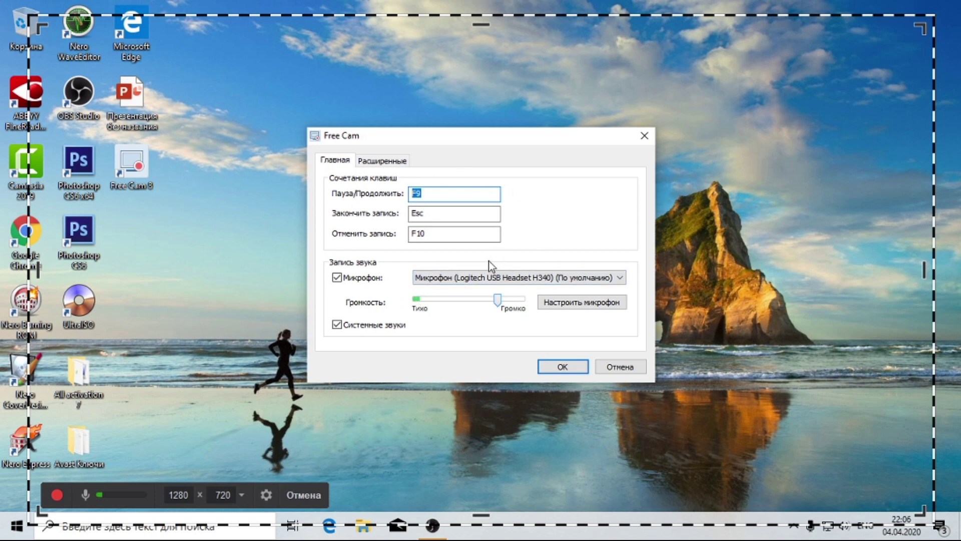
click(440, 214)
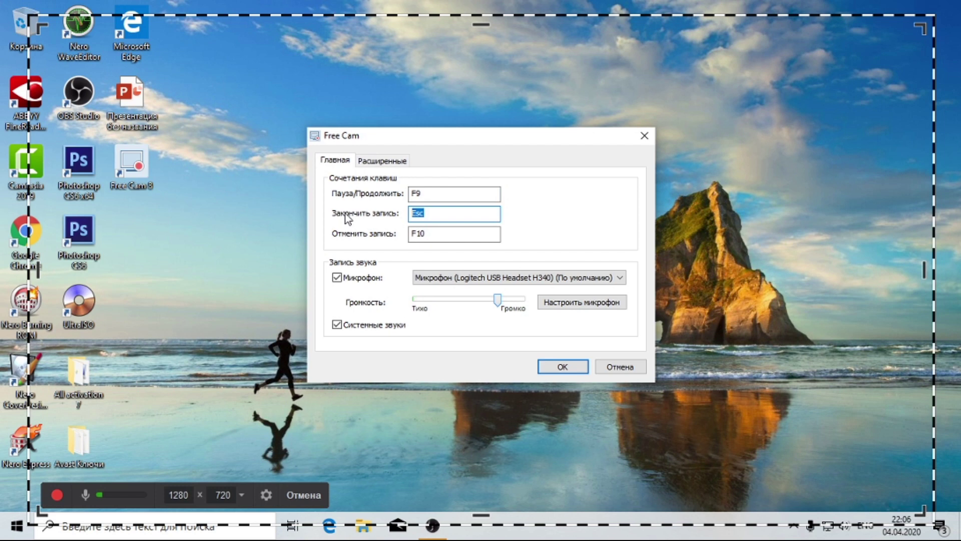
click(471, 237)
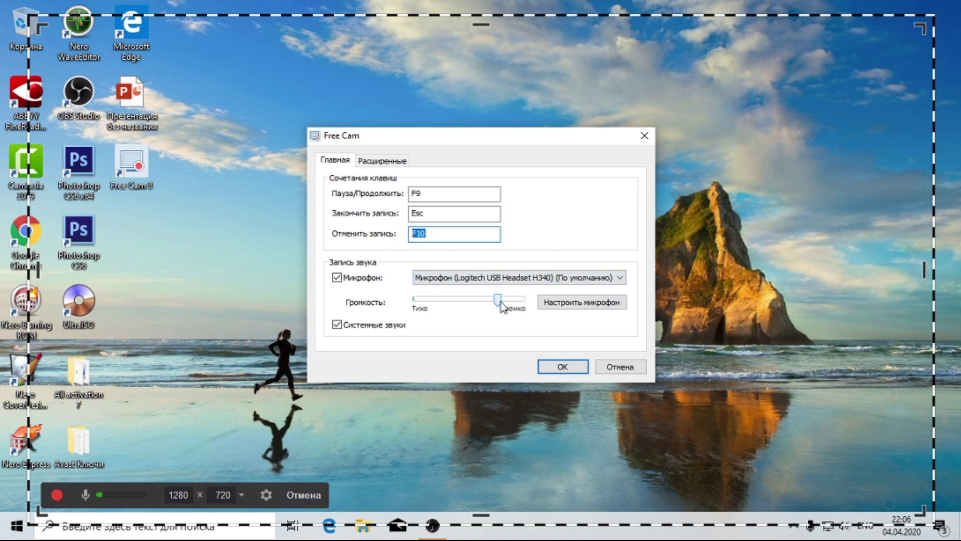
drag(500, 304, 520, 304)
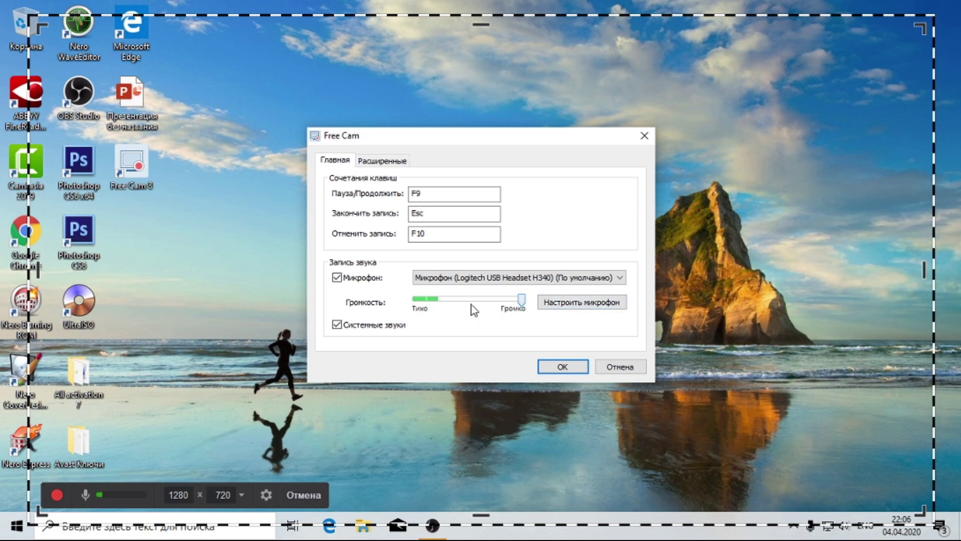
- Start the microphone setup wizard with the Logitech USB Headset H340 and choose Микрофон-гарнитура as the recording device type
click(569, 304)
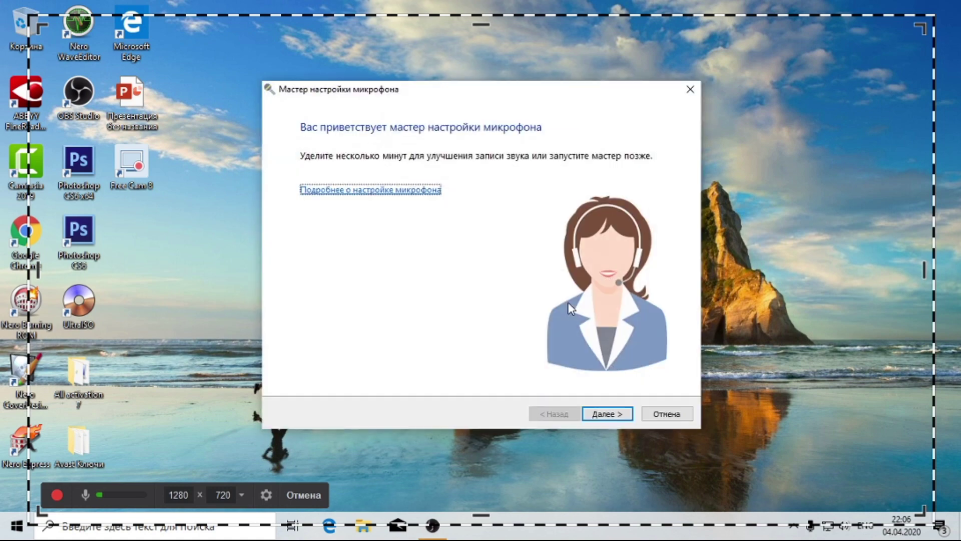
click(615, 421)
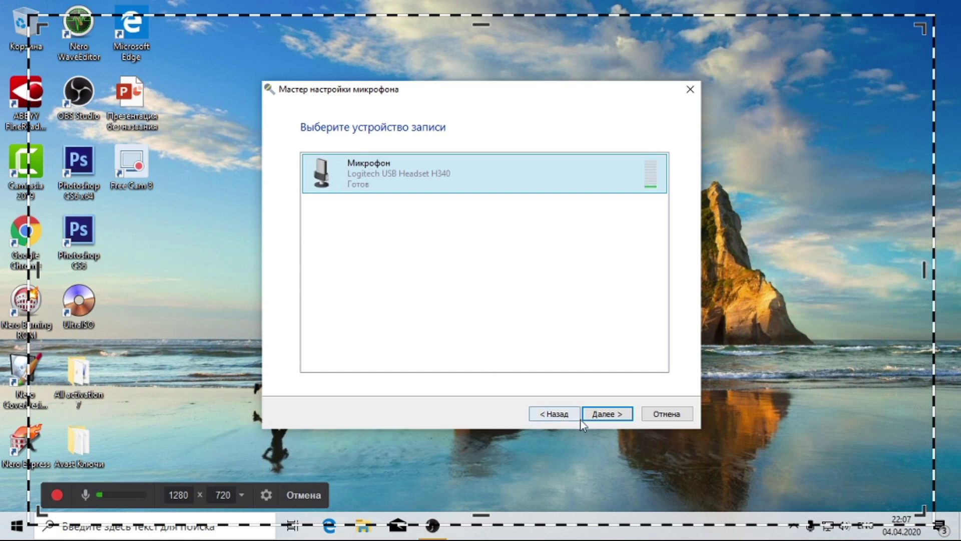
click(615, 420)
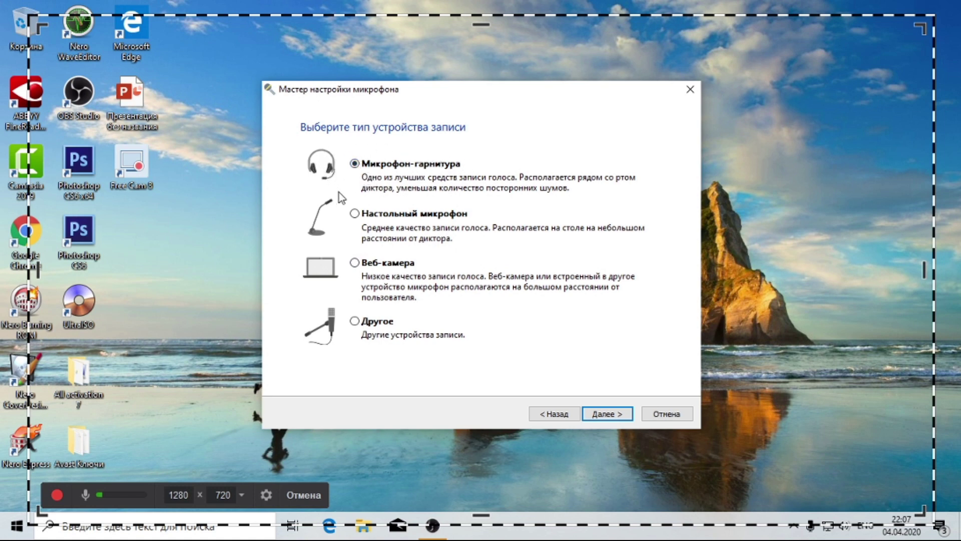
click(364, 219)
click(365, 267)
click(373, 324)
click(364, 265)
click(371, 324)
click(355, 263)
click(355, 321)
click(371, 165)
click(599, 416)
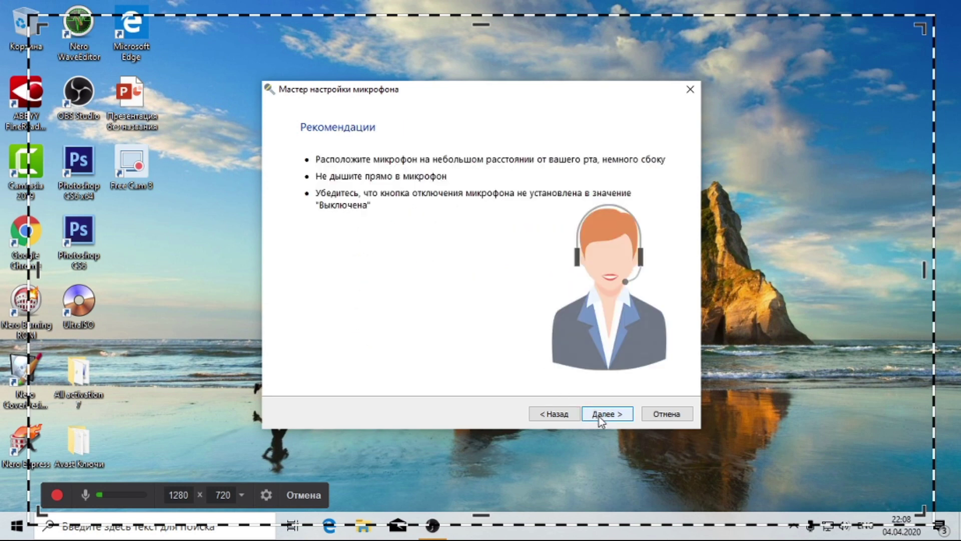
- Complete the microphone wizard through the recommendations and read-aloud test, and leave the recording settings with Отмена
click(599, 416)
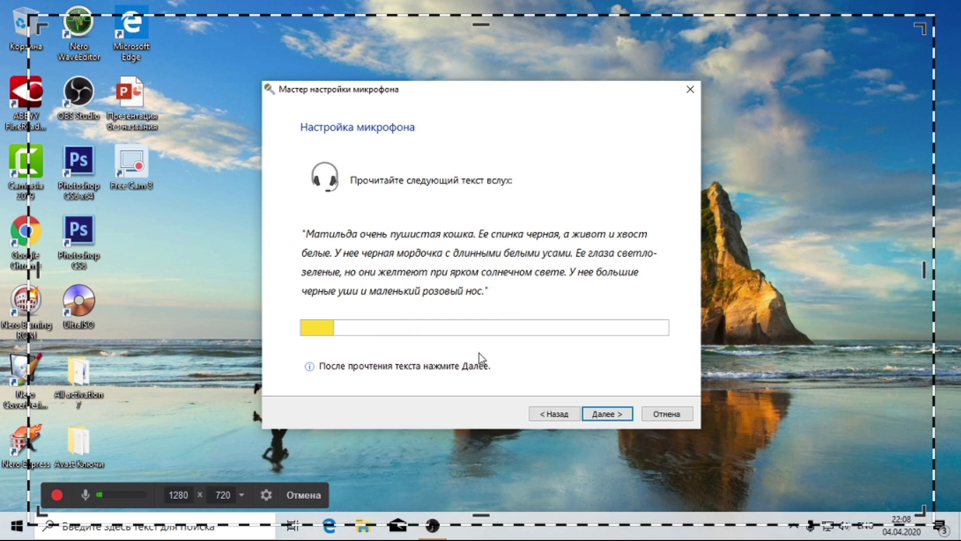
click(607, 416)
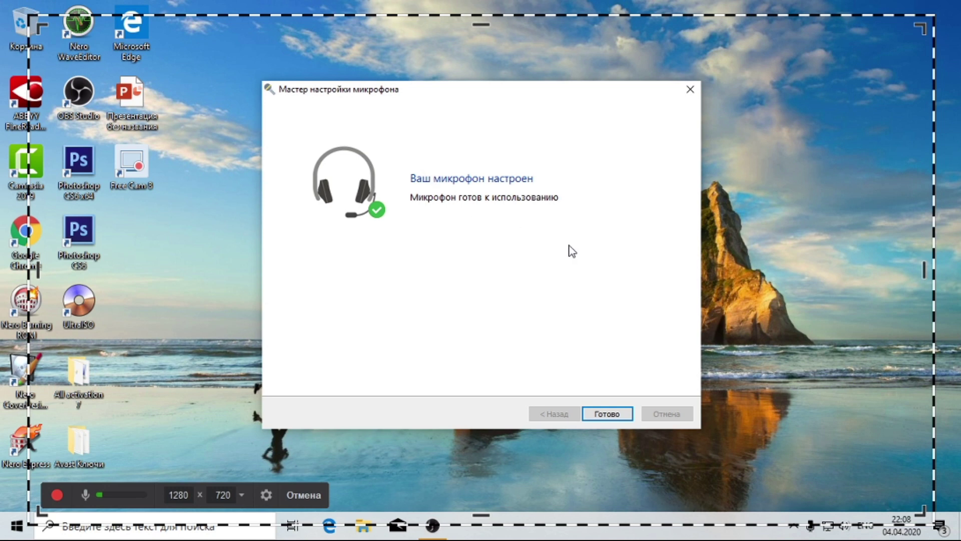
click(610, 414)
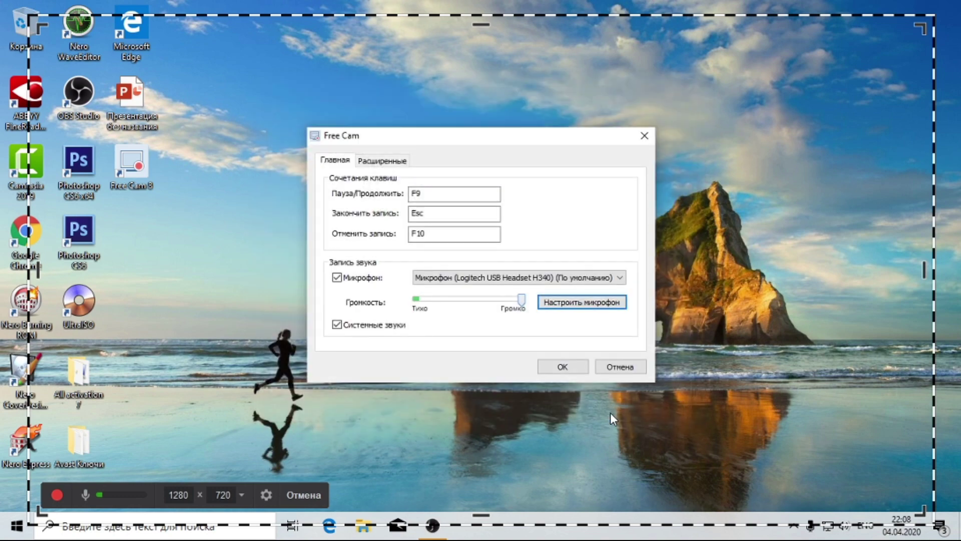
click(612, 367)
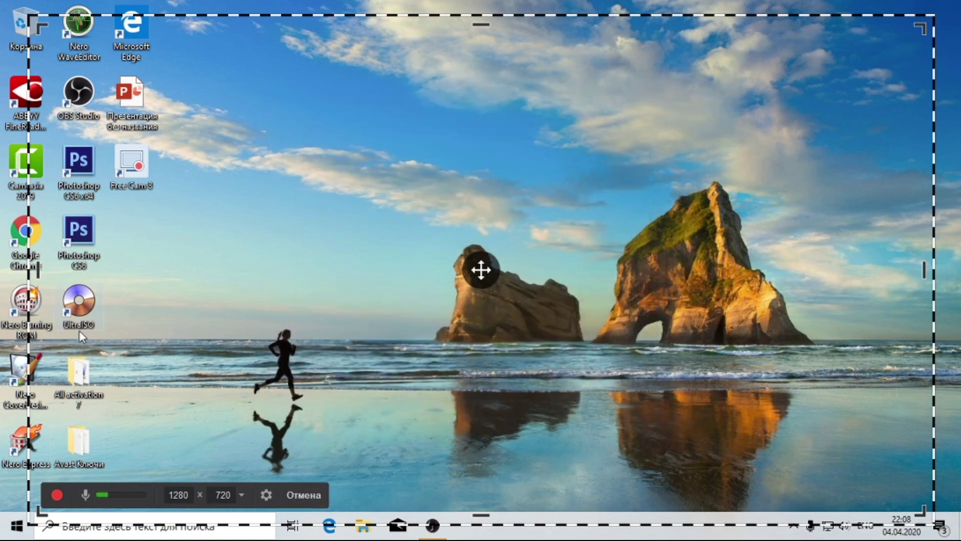
- Record a short clip of the 1280 x 720 desktop area and finish the recording
click(60, 497)
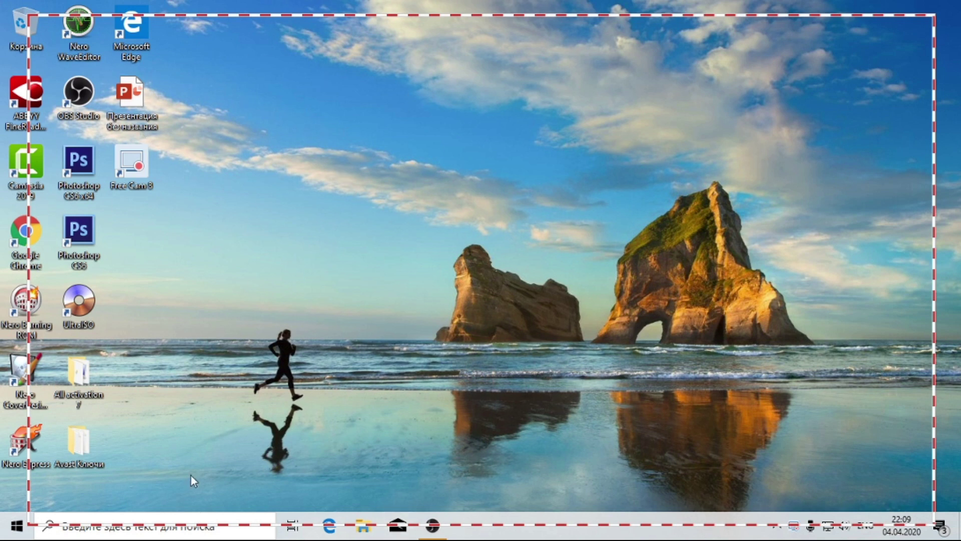
key(Escape)
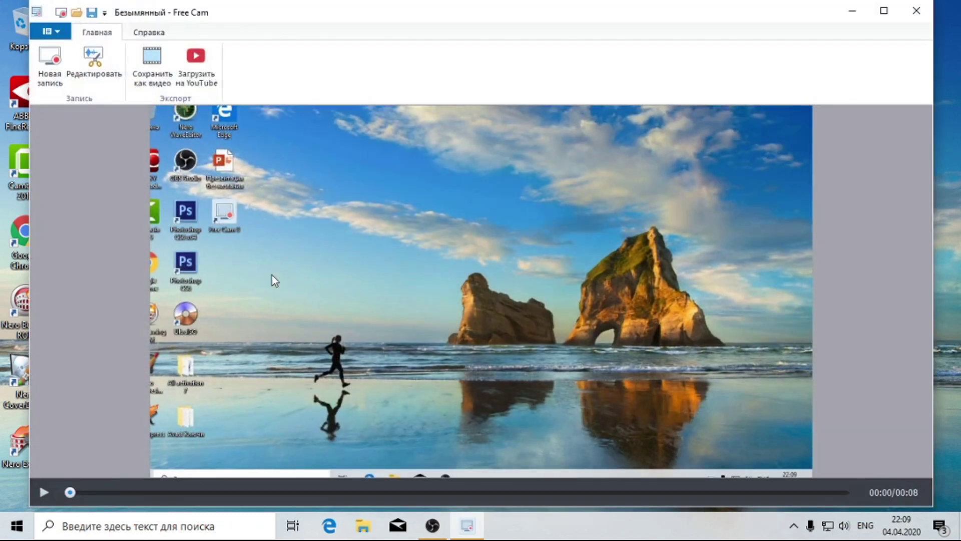
- Jump to about 00:02 in the recorded clip, play it back and pause it
click(349, 492)
click(307, 494)
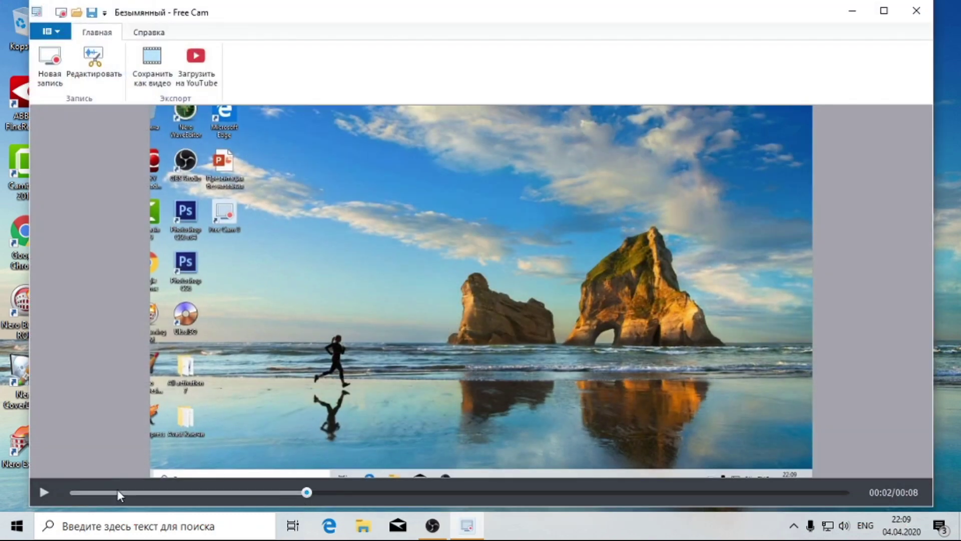
click(44, 493)
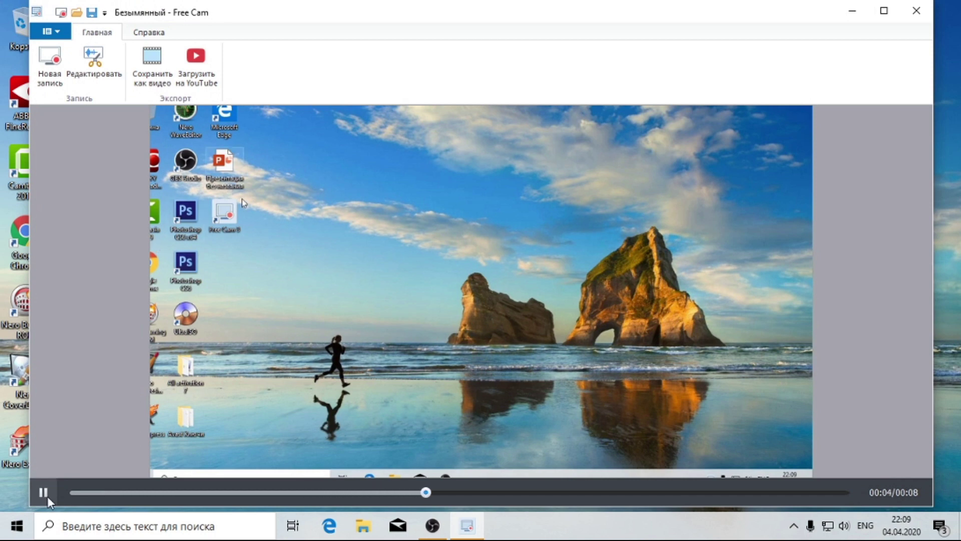
click(48, 497)
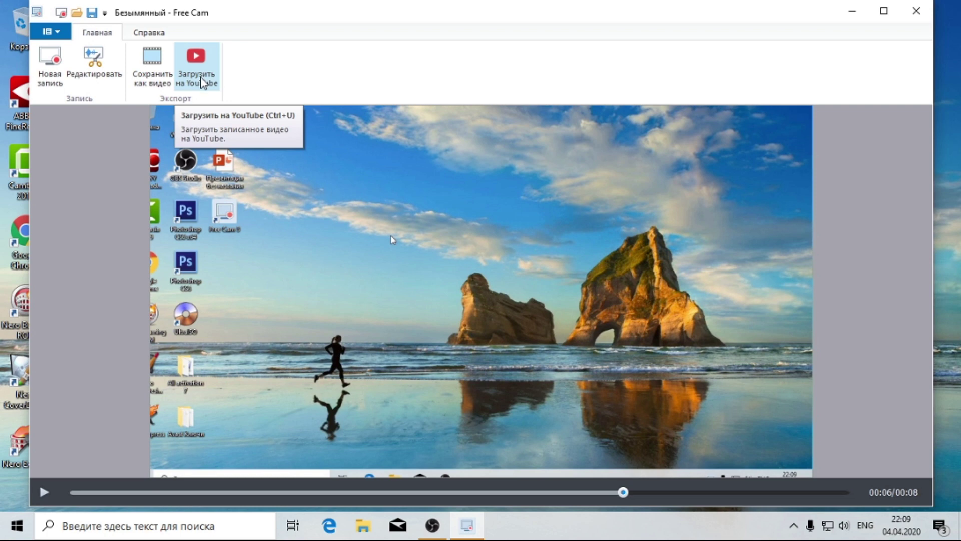
- Save the recording as a WMV video named Тест in the Видео folder and close the folder window that opens
click(146, 65)
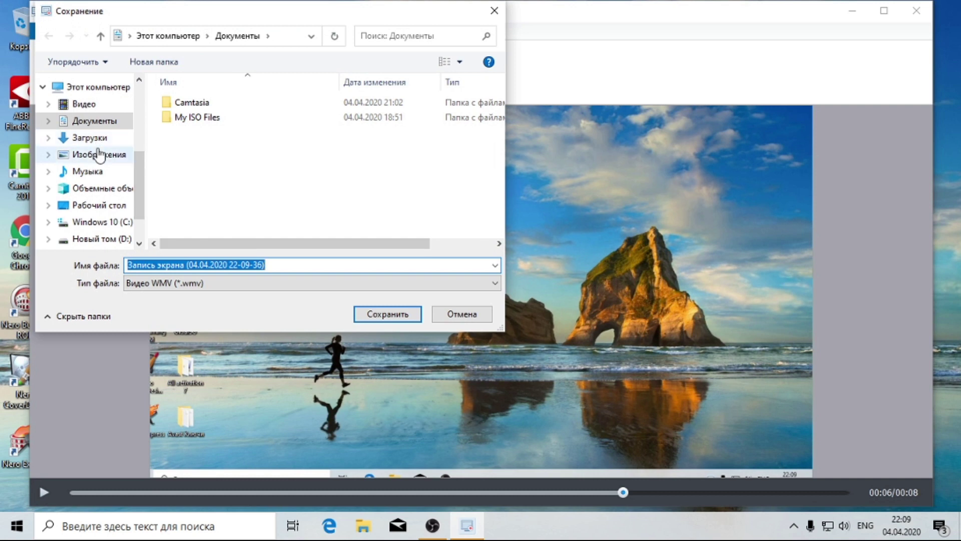
click(100, 105)
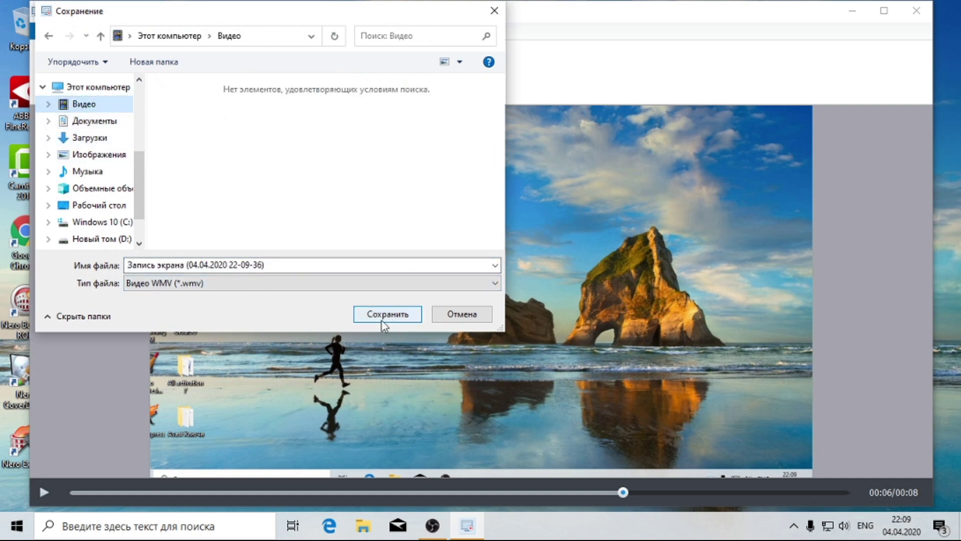
click(296, 266)
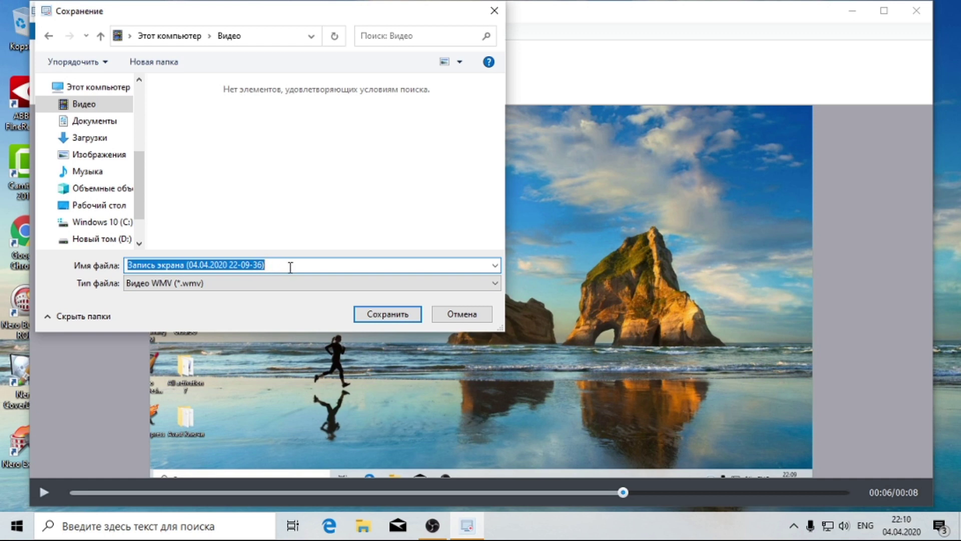
click(316, 266)
text(Ntc)
key(BackSpace)
key(BackSpace)
key(BackSpace)
key(alt+shift)
text(ТЕ)
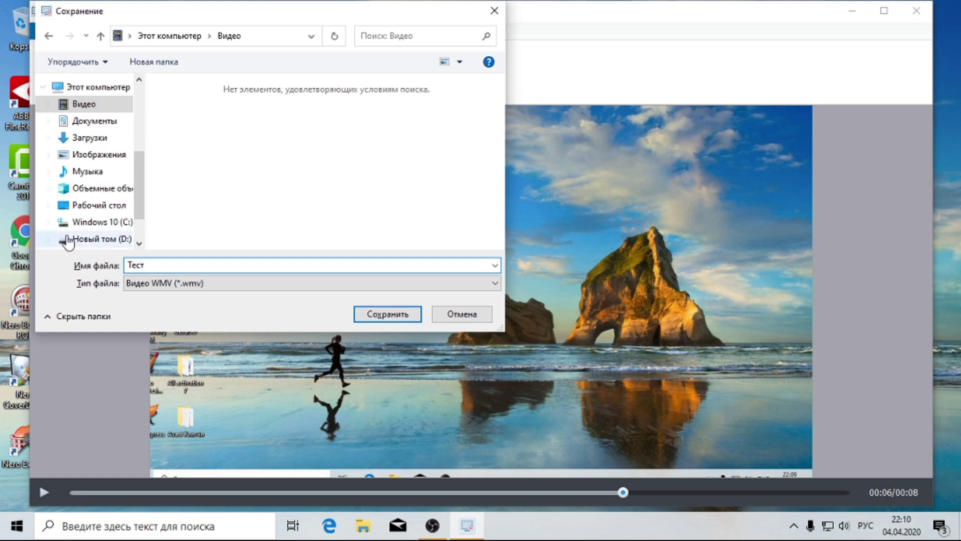
click(390, 317)
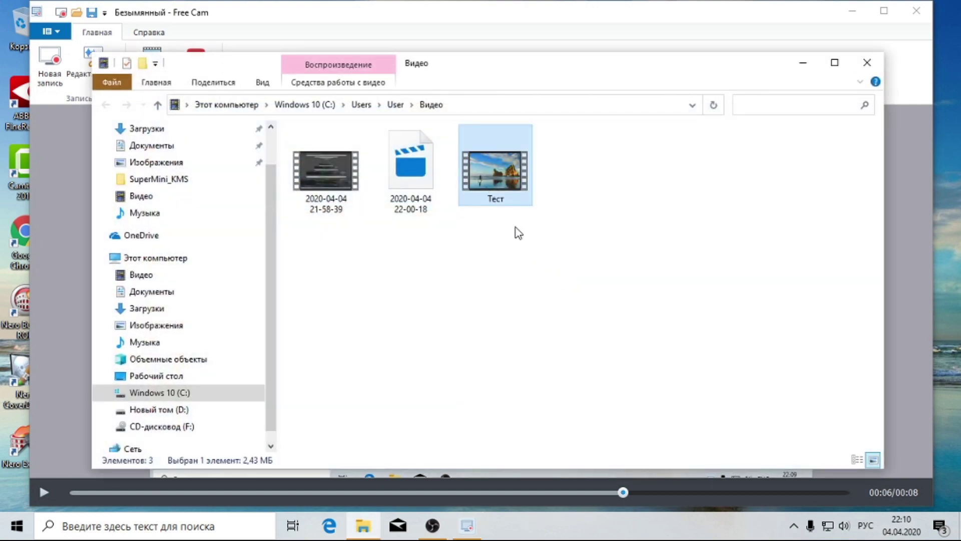
click(867, 62)
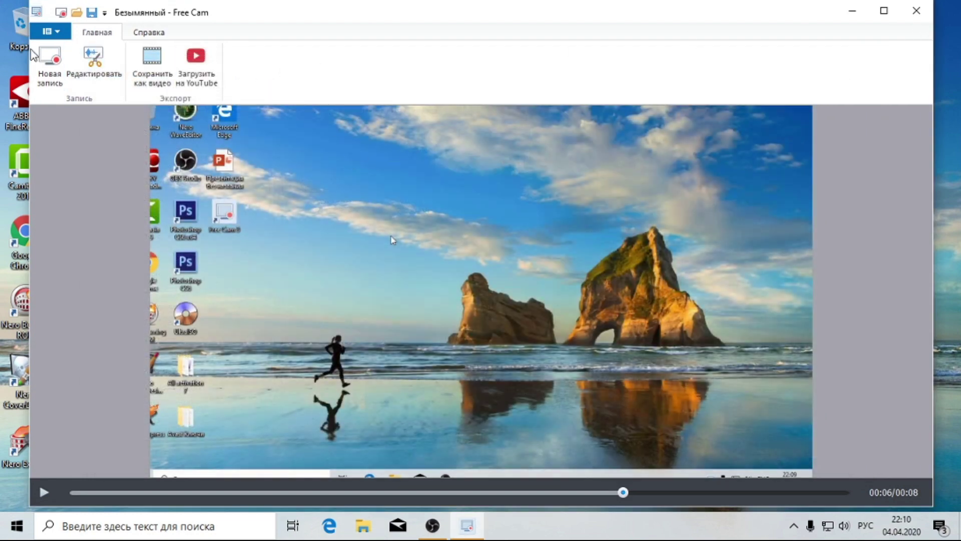
- Set up a new recording in place of the current one, and open Презентация без названия in PowerPoint, dismissing the Camtasia add-in welcome
click(50, 67)
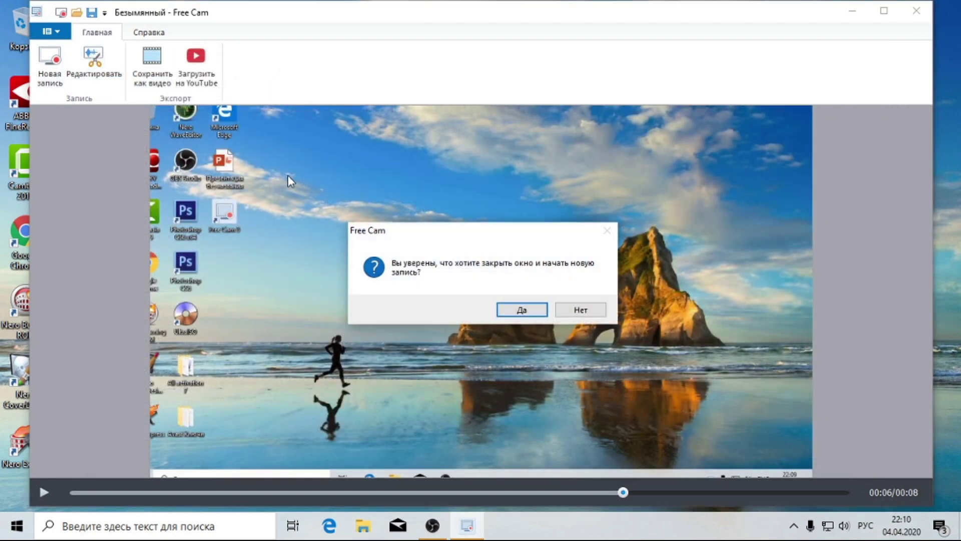
click(525, 310)
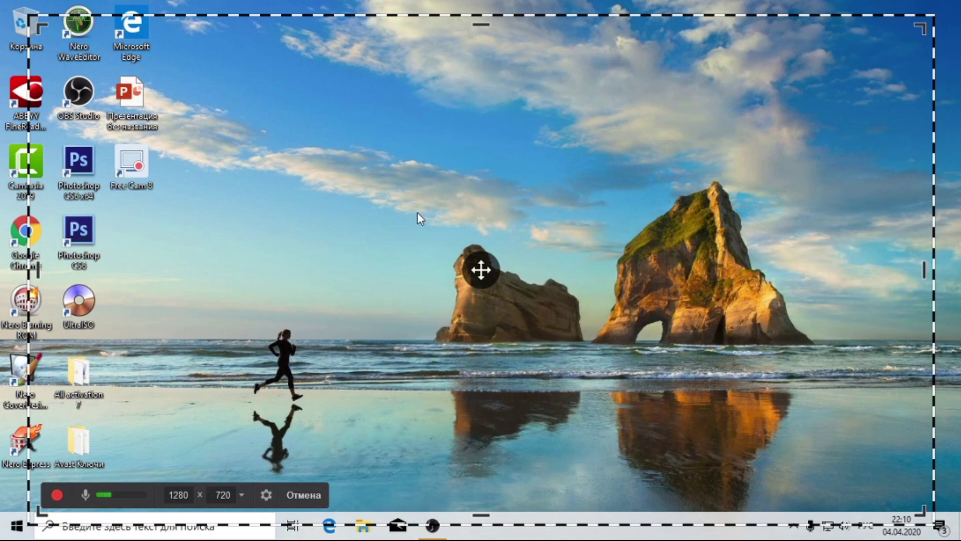
double_click(133, 118)
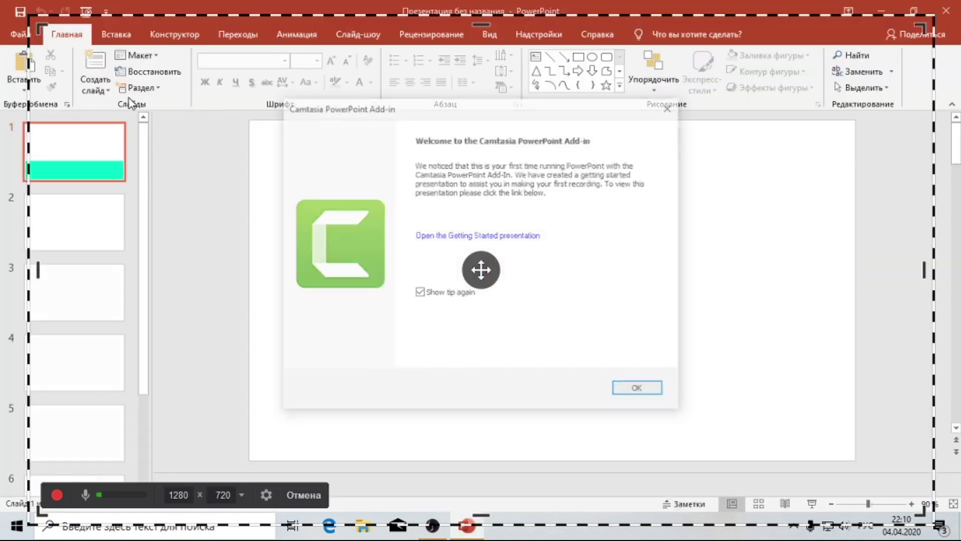
click(672, 106)
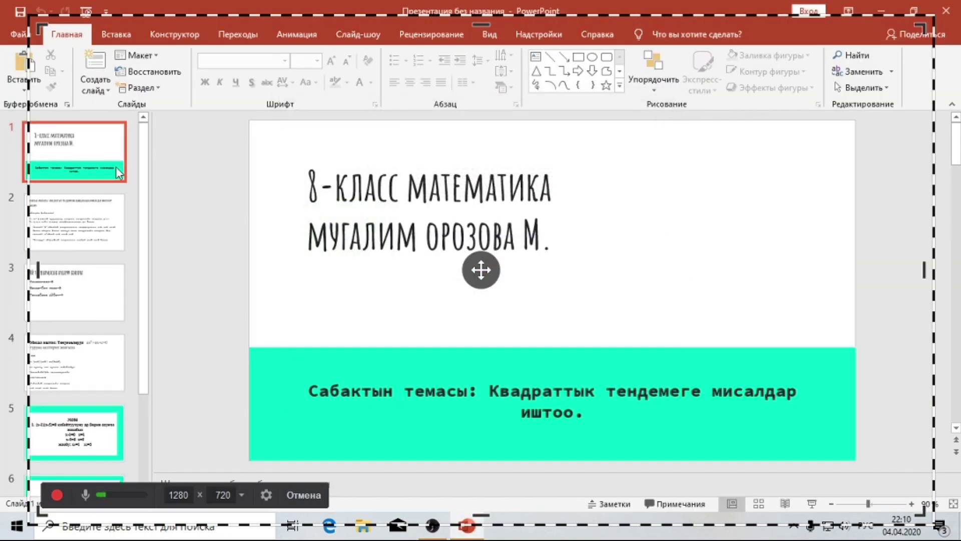
- Look through the presentation's slides from the opening ones to slide 6
click(76, 223)
click(96, 165)
click(89, 364)
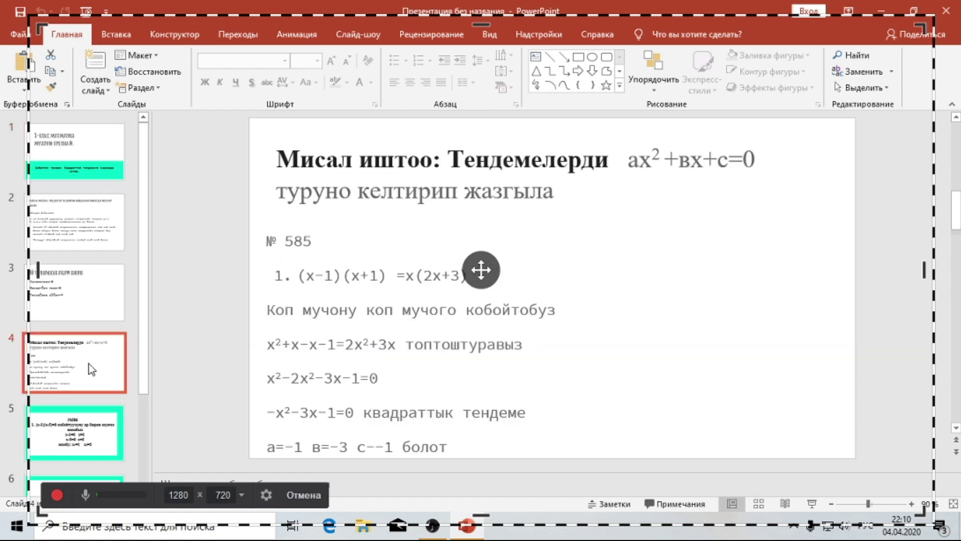
scroll(90, 362, down, 3)
click(75, 306)
click(89, 361)
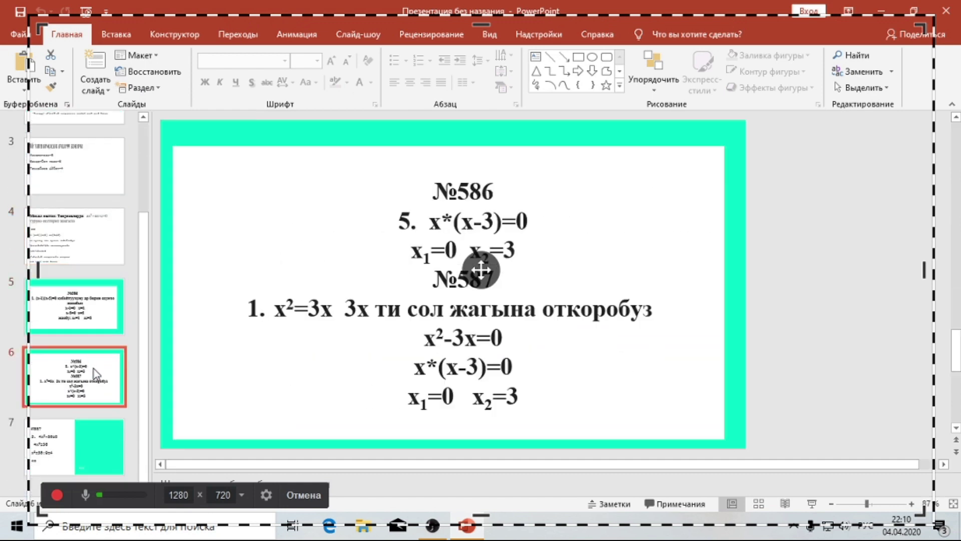
- Return to slide 1 of the presentation and start the full-screen slide show from it
scroll(79, 160, up, 3)
click(79, 160)
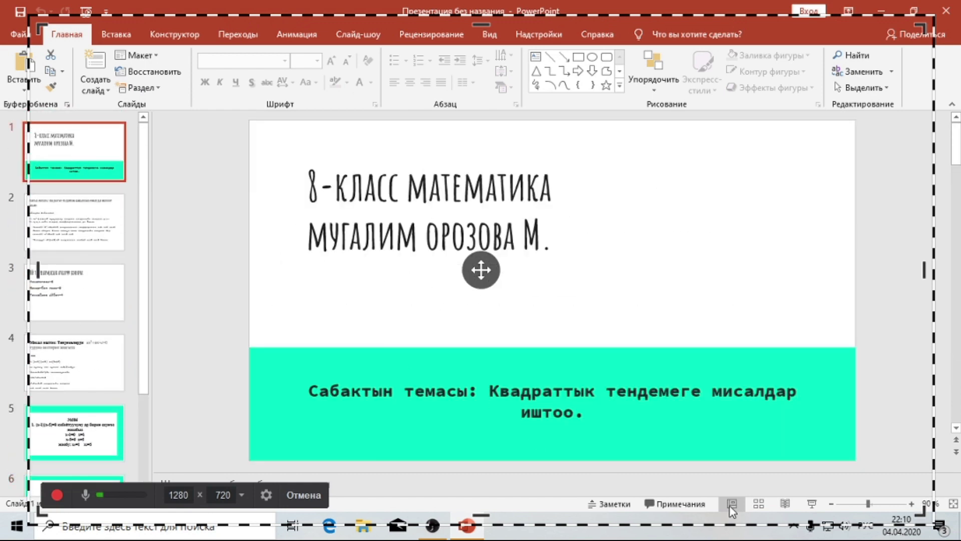
click(816, 507)
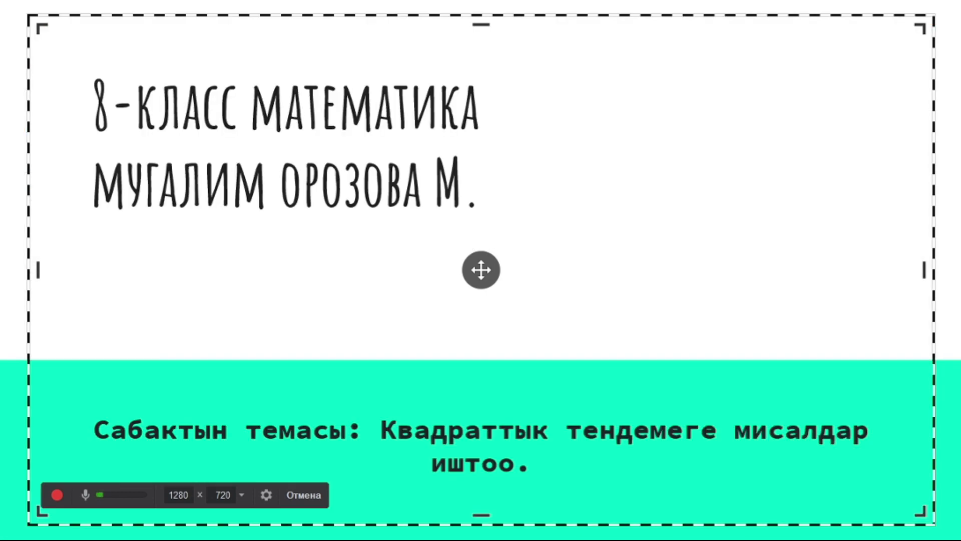